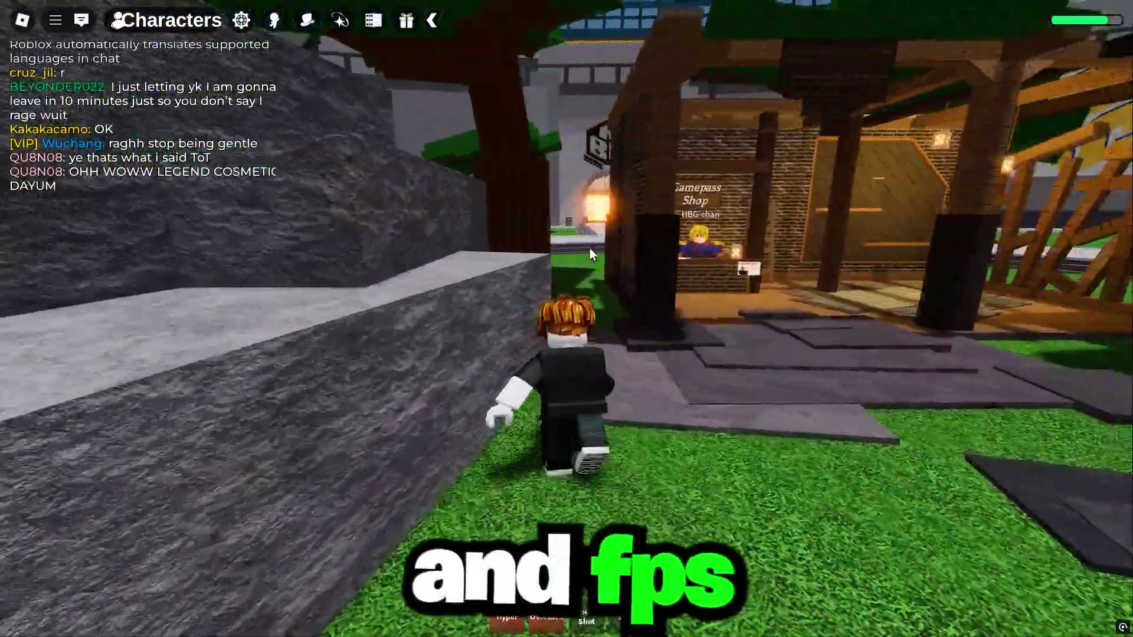
{"action": "key", "text": "a"}
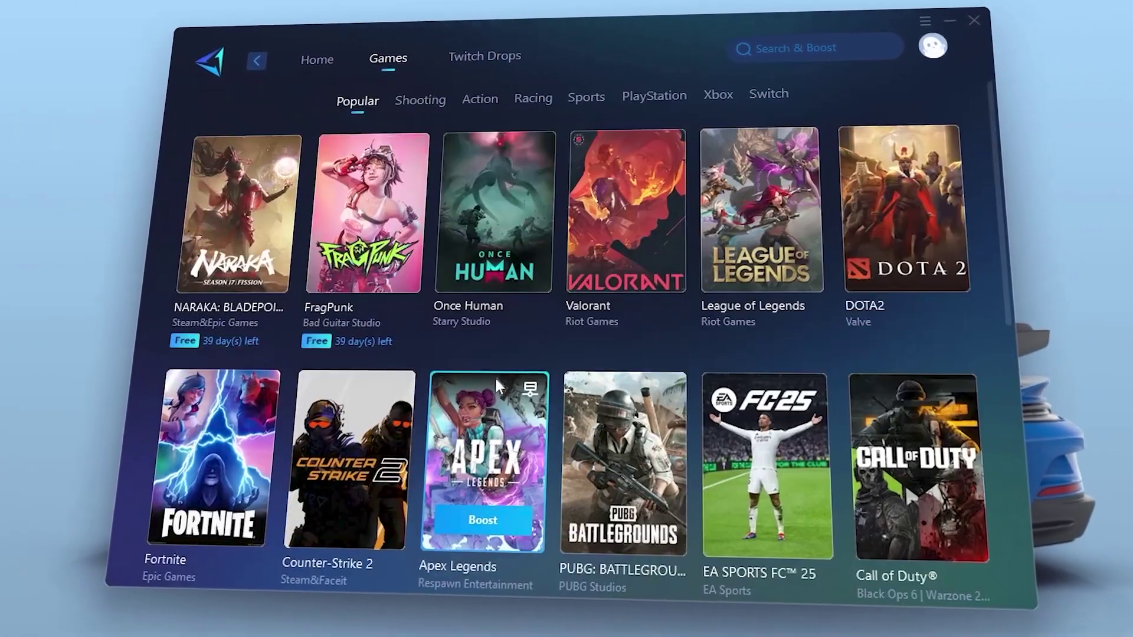
{"action": "left_click", "coordinate": [416, 99]}
{"action": "left_click", "coordinate": [480, 98]}
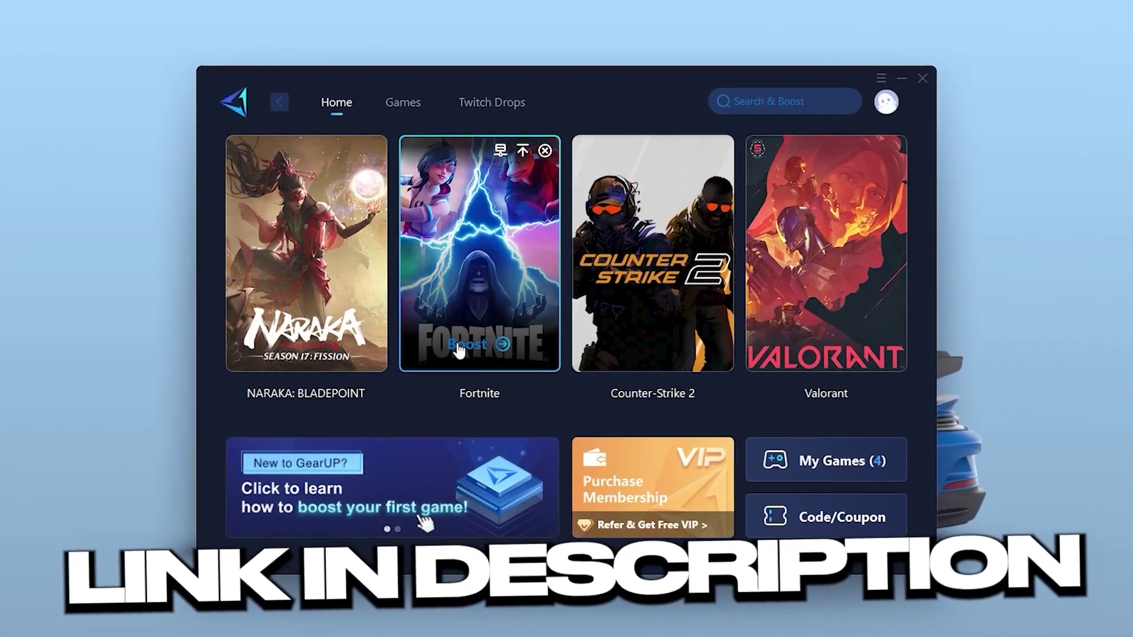
{"action": "left_click", "coordinate": [461, 345]}
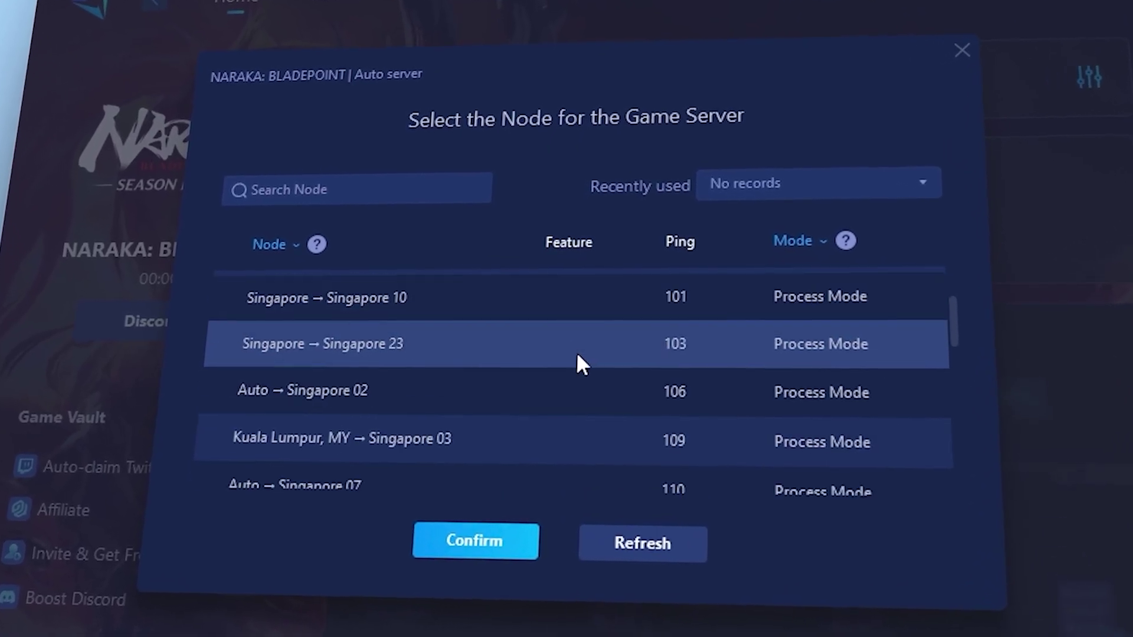
{"action": "scroll", "coordinate": [576, 353], "scroll_direction": "down", "scroll_amount": 1}
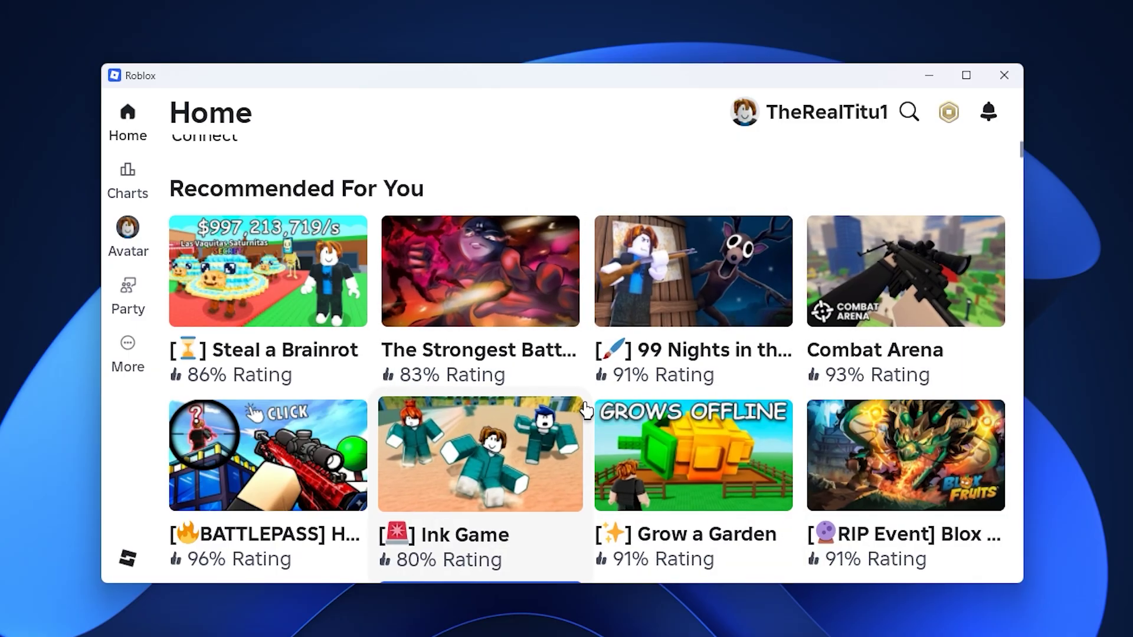
Minimize the Roblox window and open Task Manager on its detailed process list.
{"action": "mouse_move", "coordinate": [539, 364]}
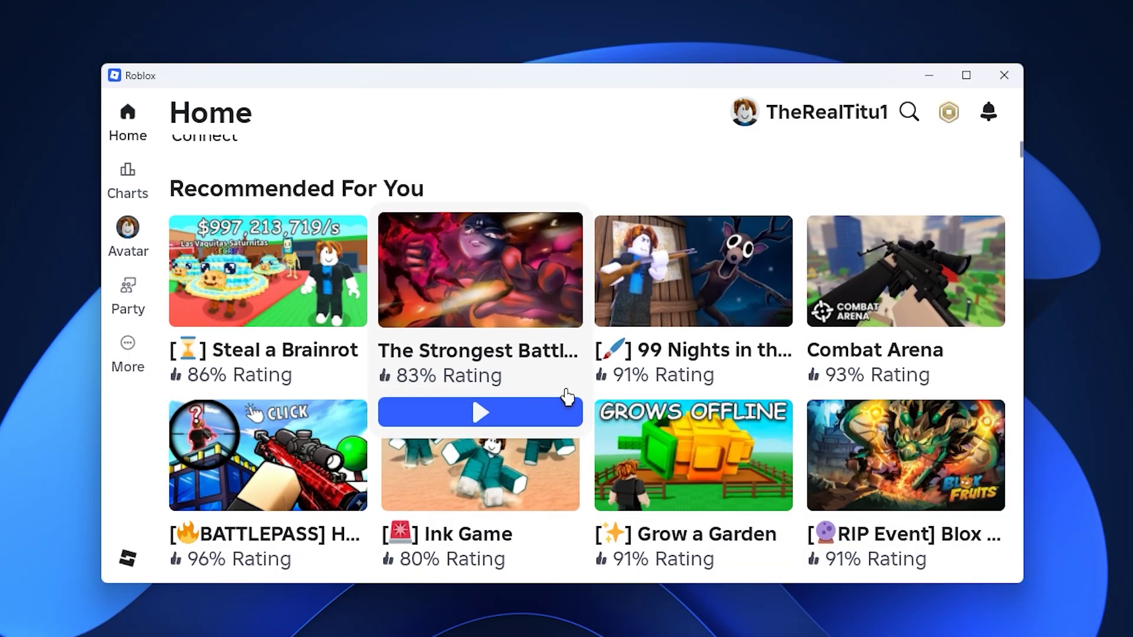
{"action": "left_click", "coordinate": [928, 82]}
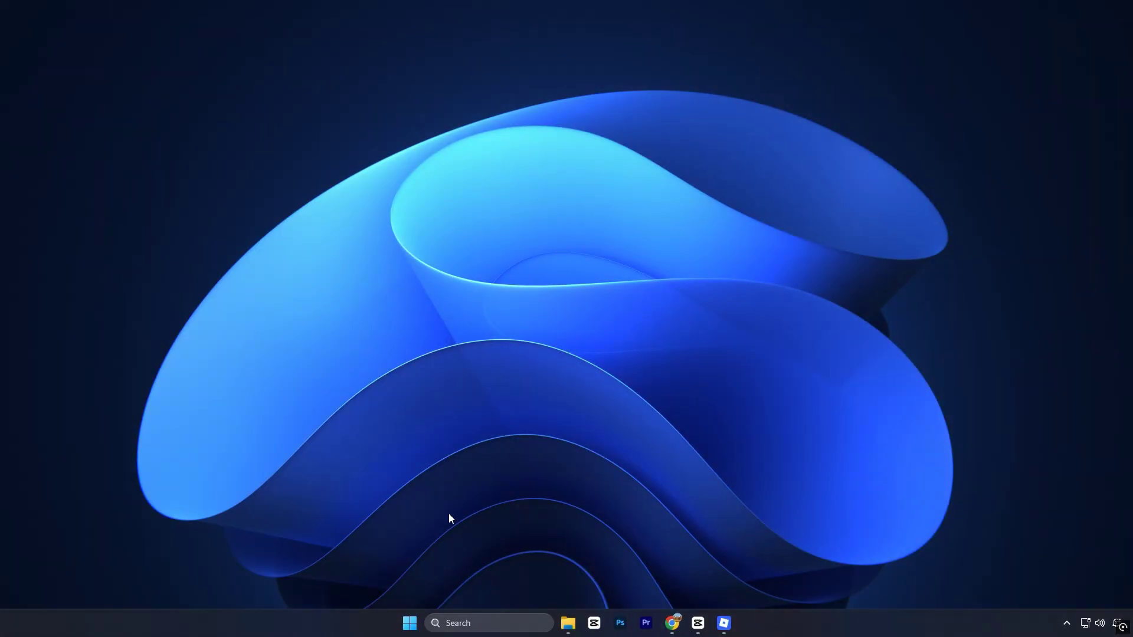
{"action": "right_click", "coordinate": [412, 630]}
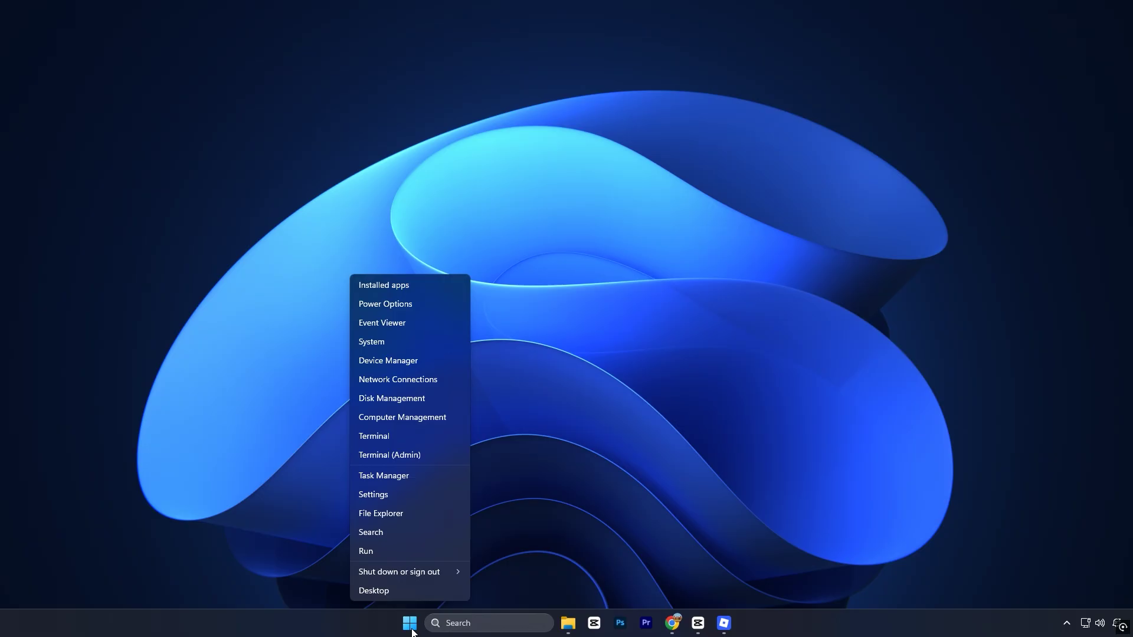
{"action": "left_click", "coordinate": [414, 477]}
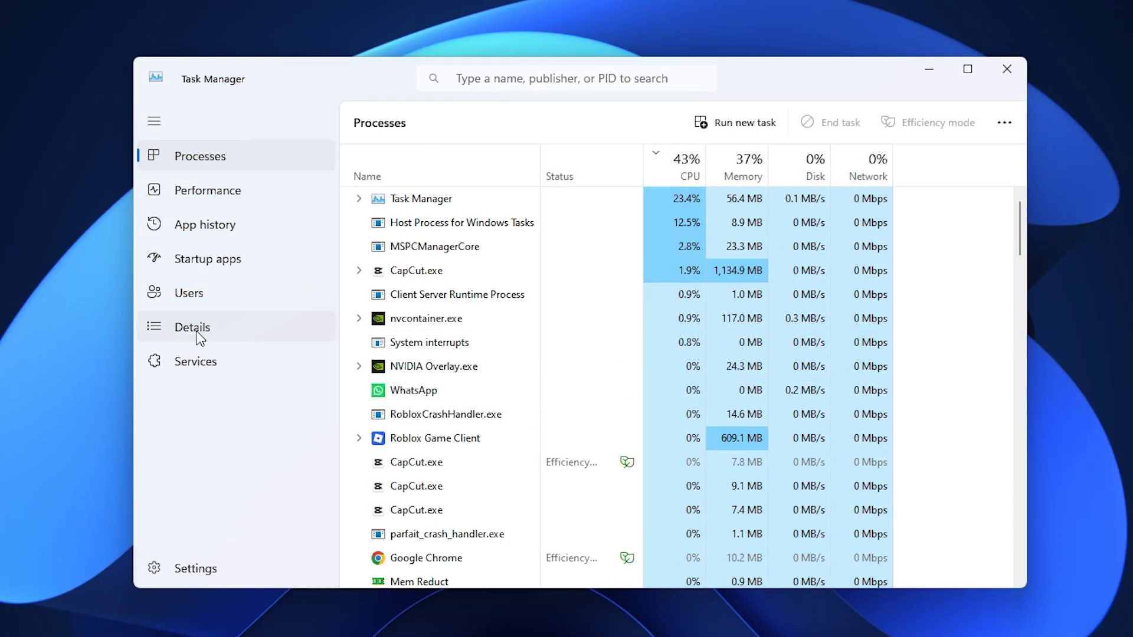
{"action": "left_click", "coordinate": [303, 331]}
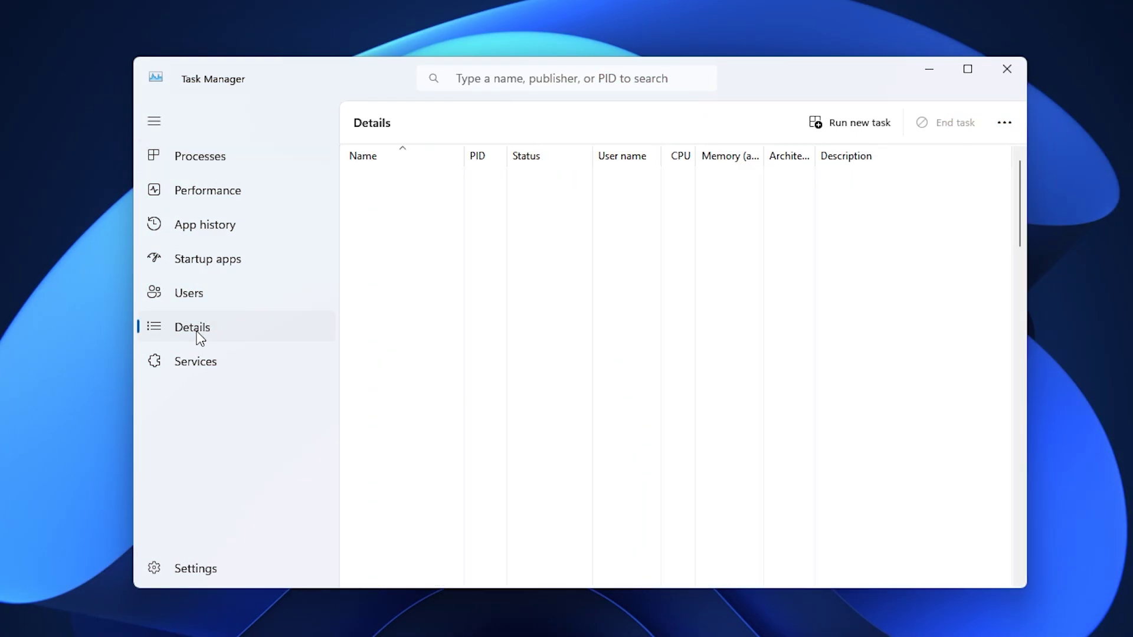
Locate and select the RobloxPlayerBeta.exe process in the detailed process list.
{"action": "scroll", "coordinate": [434, 437], "scroll_direction": "down", "scroll_amount": 6}
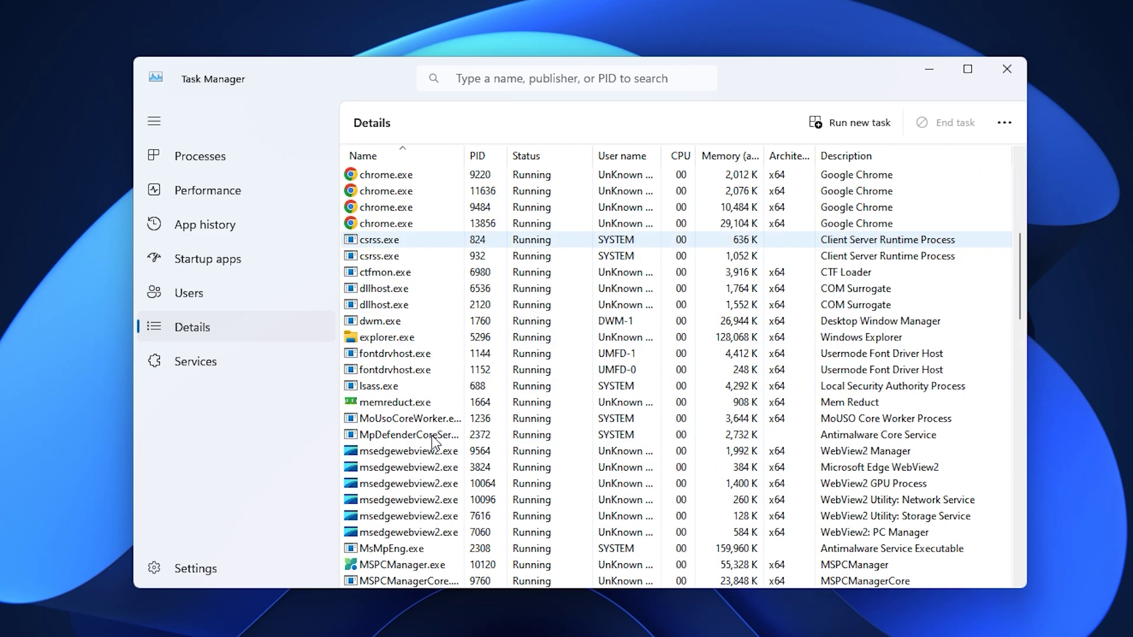
{"action": "scroll", "coordinate": [433, 442], "scroll_direction": "down", "scroll_amount": 5}
{"action": "scroll", "coordinate": [434, 440], "scroll_direction": "down", "scroll_amount": 9}
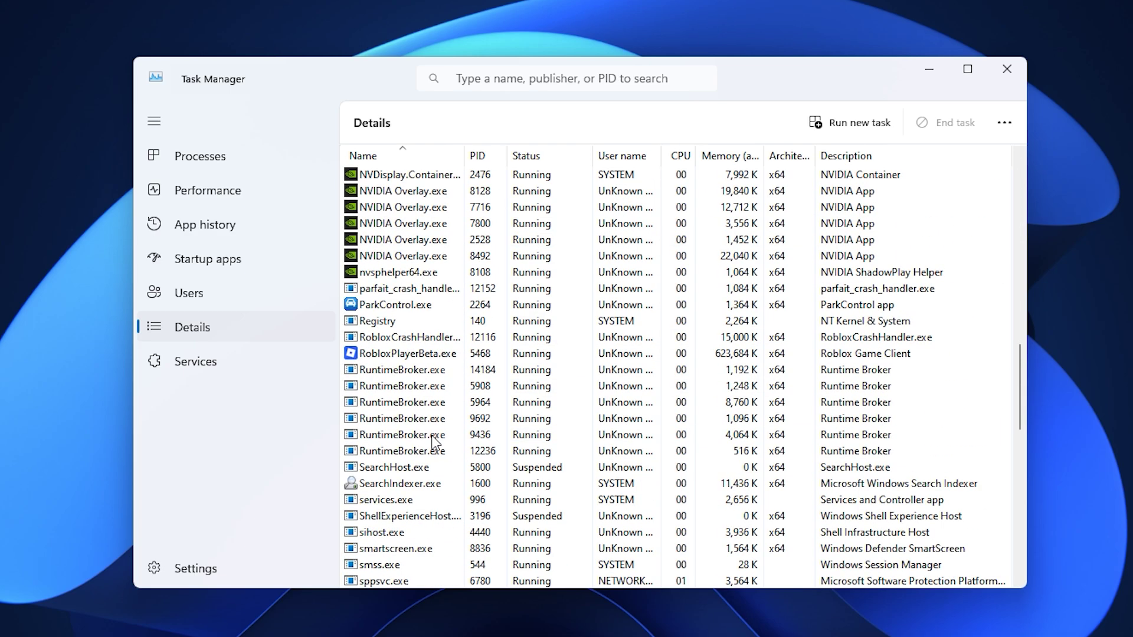
{"action": "left_click", "coordinate": [393, 354]}
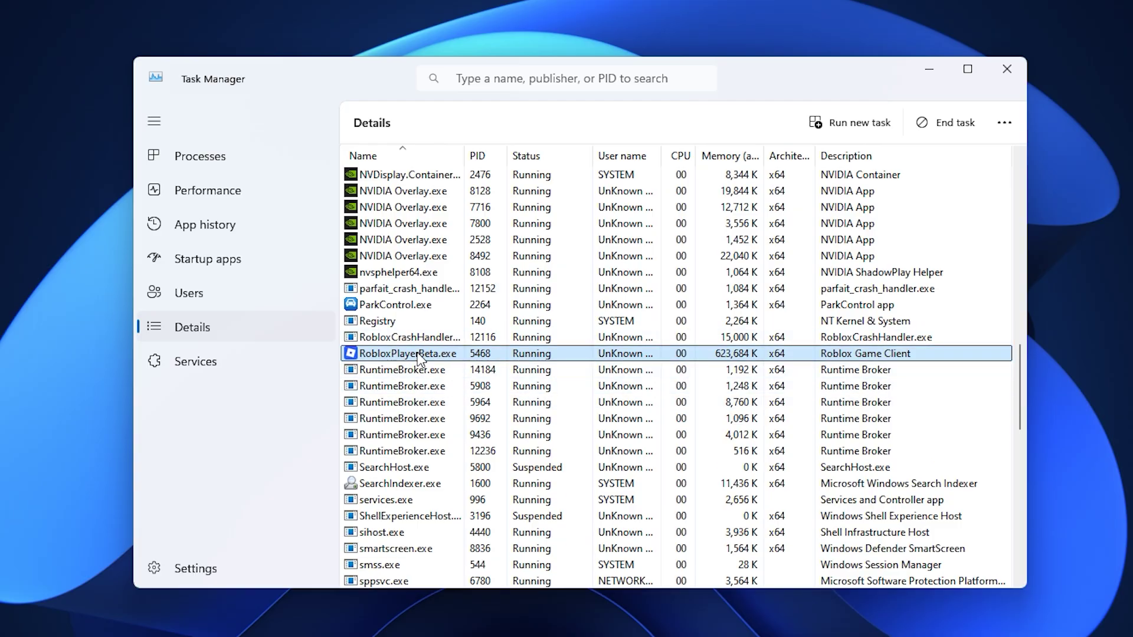
Open the processor affinity settings for RobloxPlayerBeta.exe and review the list of allowed CPUs.
{"action": "right_click", "coordinate": [417, 354]}
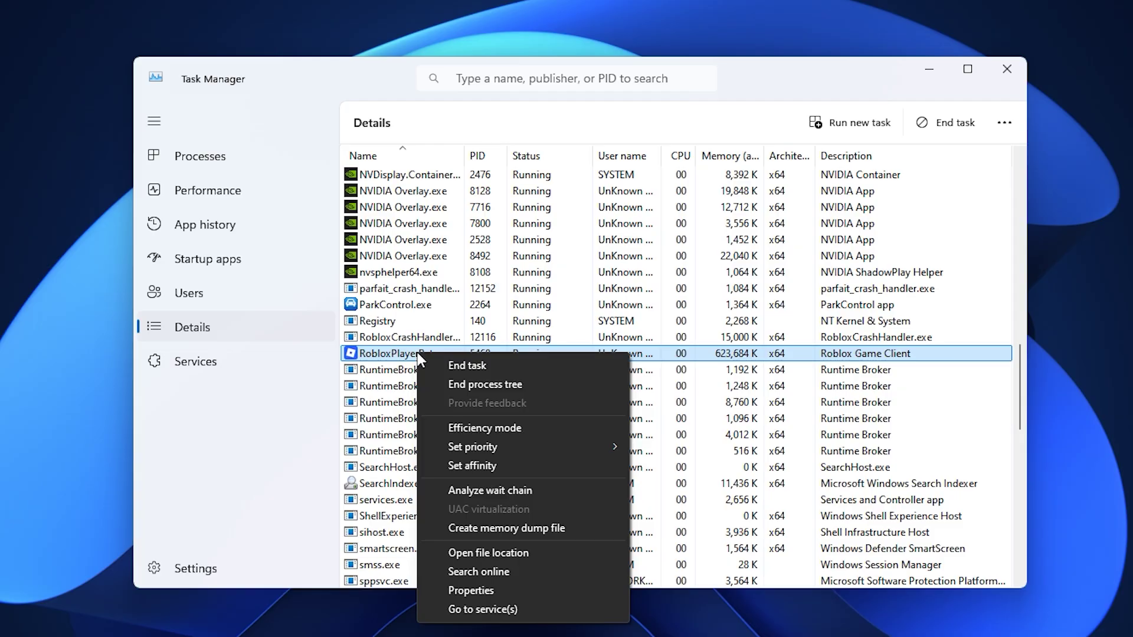
{"action": "left_click", "coordinate": [523, 466]}
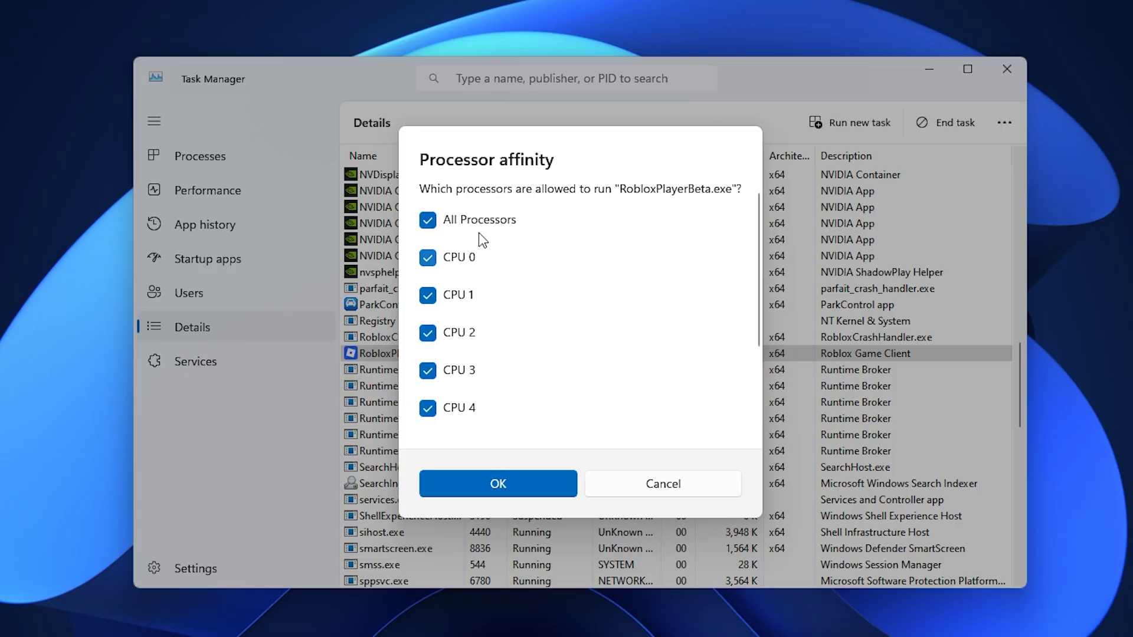
{"action": "scroll", "coordinate": [449, 401], "scroll_direction": "down", "scroll_amount": 3}
{"action": "scroll", "coordinate": [452, 395], "scroll_direction": "up", "scroll_amount": 3}
{"action": "scroll", "coordinate": [489, 319], "scroll_direction": "down", "scroll_amount": 3}
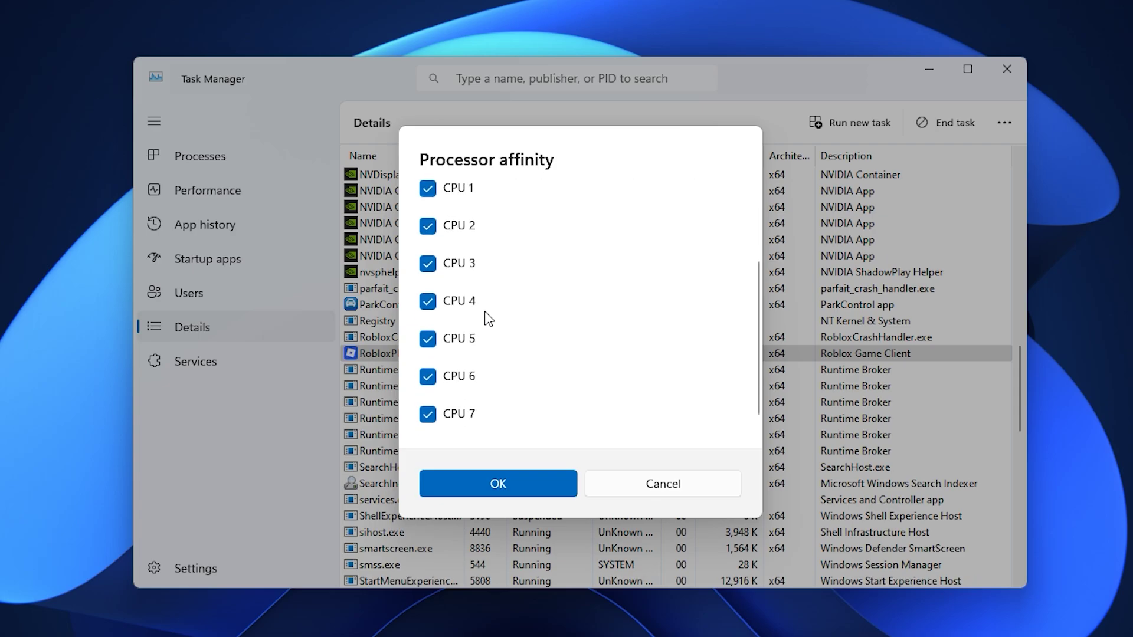
{"action": "scroll", "coordinate": [488, 319], "scroll_direction": "up", "scroll_amount": 3}
{"action": "scroll", "coordinate": [489, 319], "scroll_direction": "up", "scroll_amount": 1}
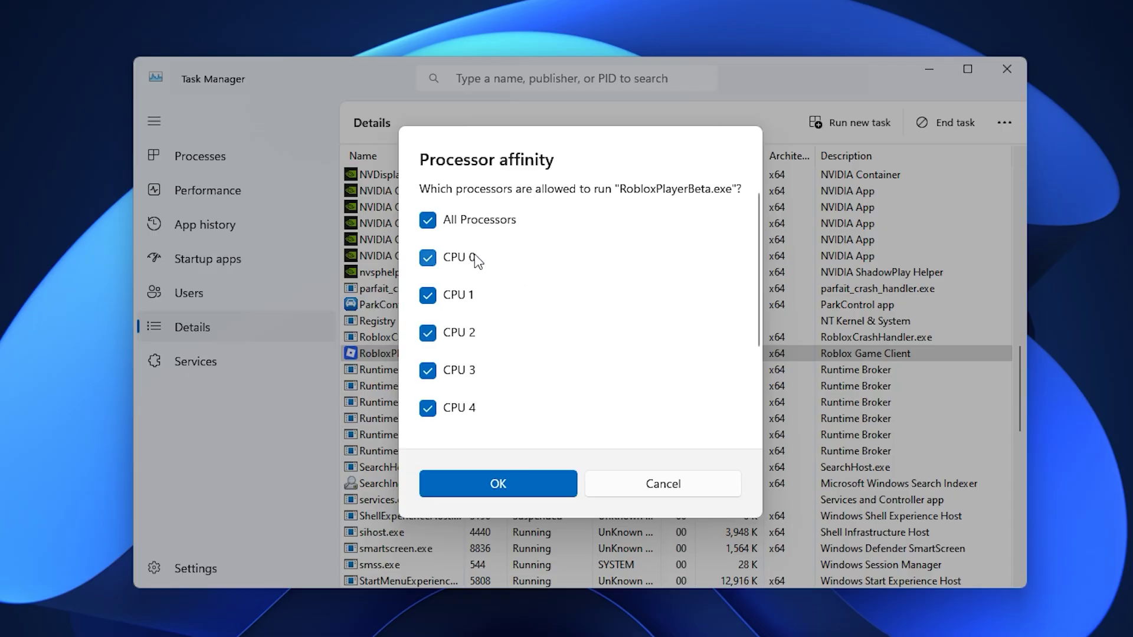
Exclude CPU 0 and CPU 1 from the processor affinity of RobloxPlayerBeta.exe, check the remaining CPUs, and cancel the dialog.
{"action": "left_click", "coordinate": [427, 295]}
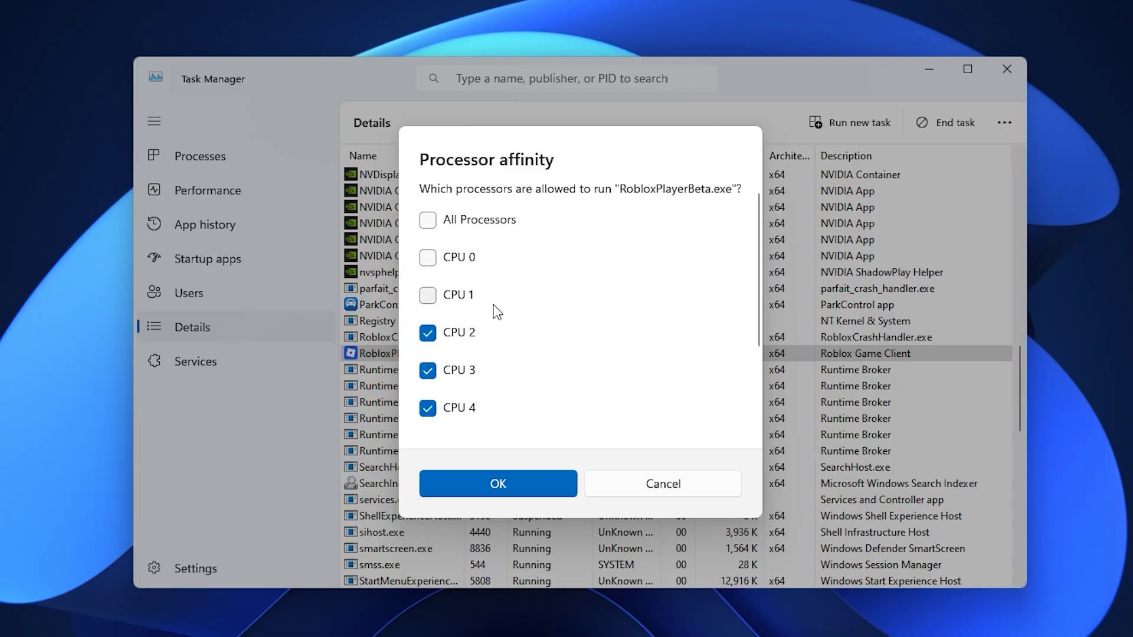
{"action": "scroll", "coordinate": [495, 307], "scroll_direction": "down", "scroll_amount": 2}
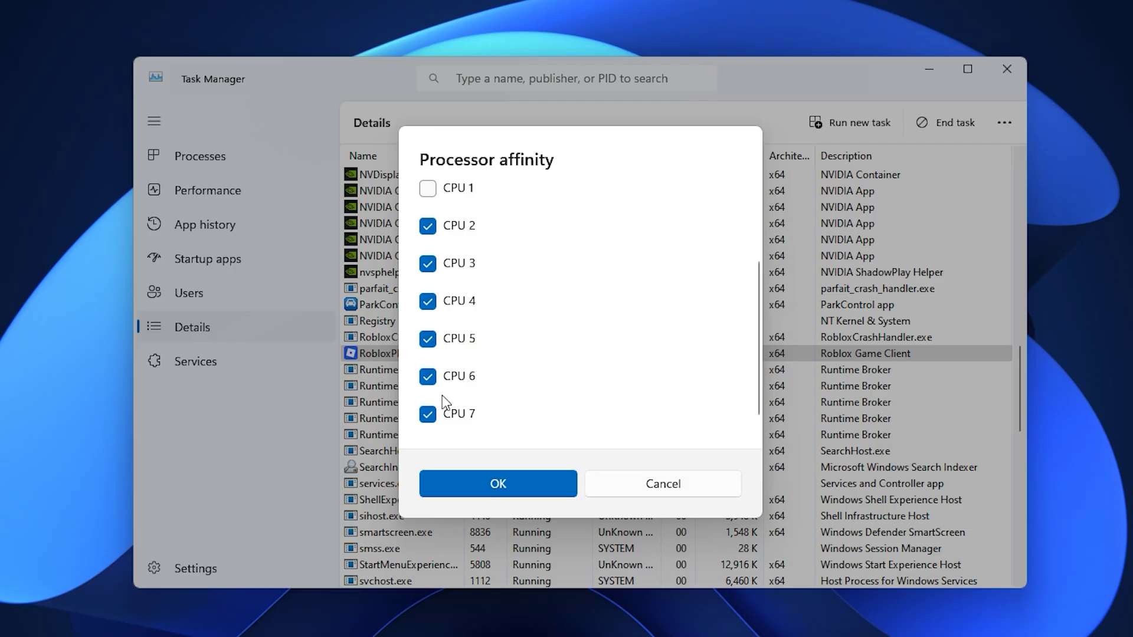
{"action": "scroll", "coordinate": [464, 307], "scroll_direction": "up", "scroll_amount": 3}
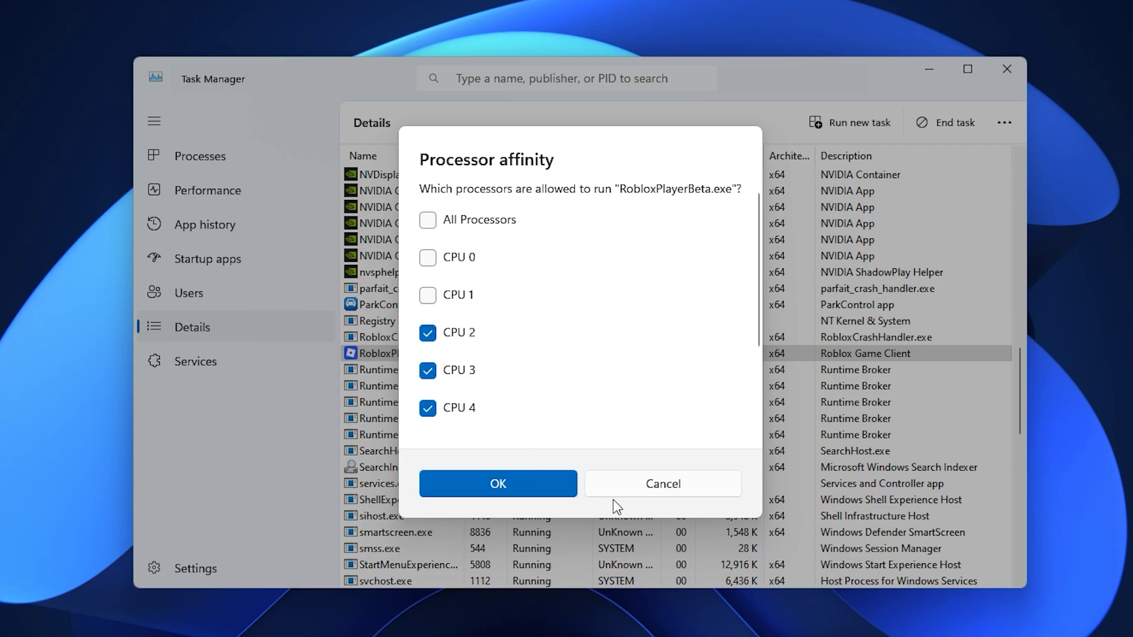
{"action": "left_click", "coordinate": [644, 486]}
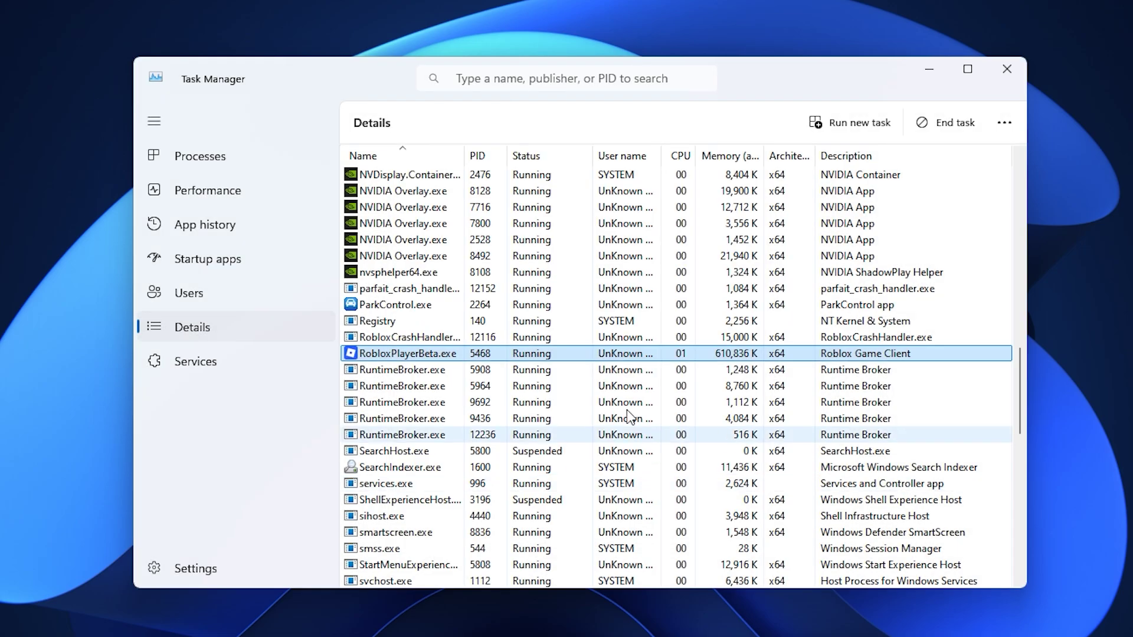
Bring up the priority options for the RobloxPlayerBeta.exe process.
{"action": "right_click", "coordinate": [425, 356]}
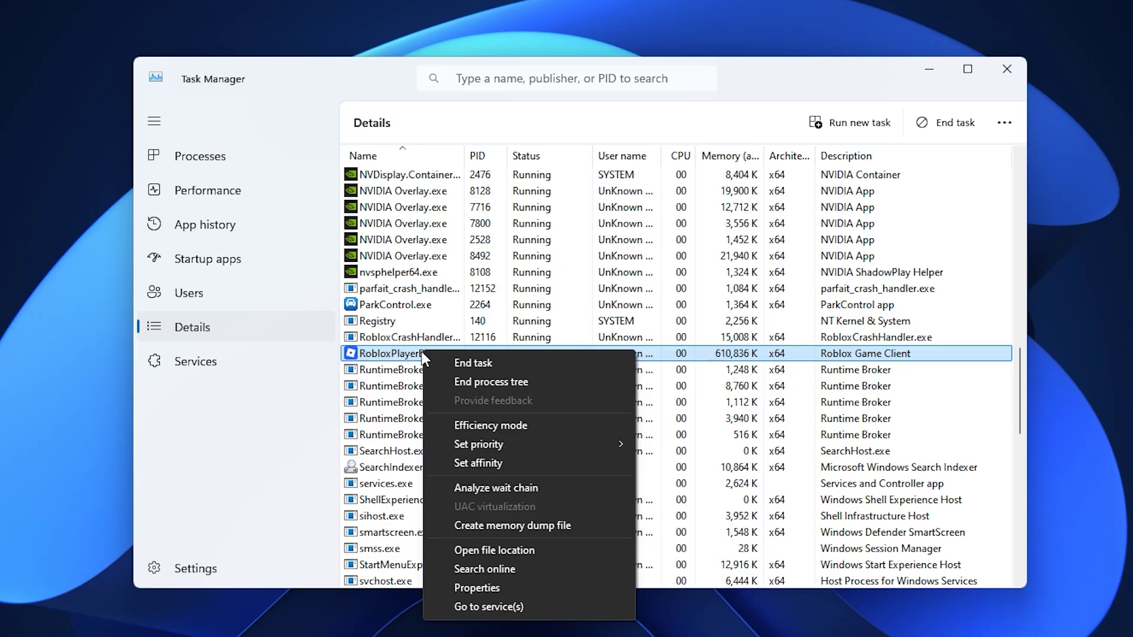
{"action": "mouse_move", "coordinate": [528, 452]}
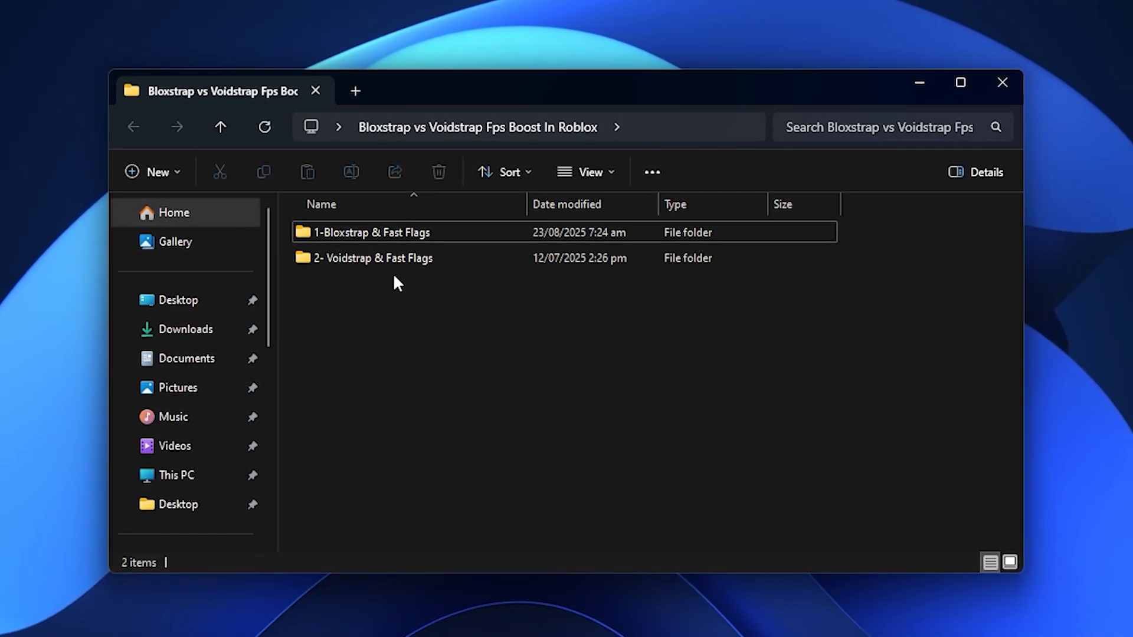
In File Explorer, check the contents of the "1-Bloxstrap & Fast Flags" and "2- Voidstrap & Fast Flags" folders.
{"action": "double_click", "coordinate": [397, 232]}
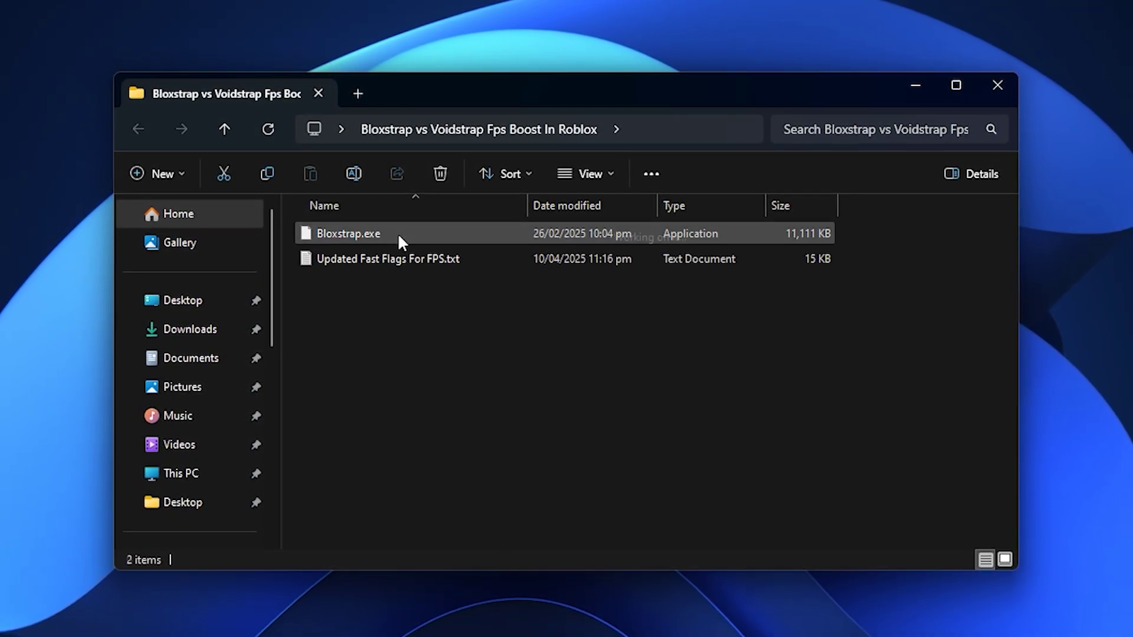
{"action": "key", "text": "alt+Left"}
{"action": "double_click", "coordinate": [382, 262]}
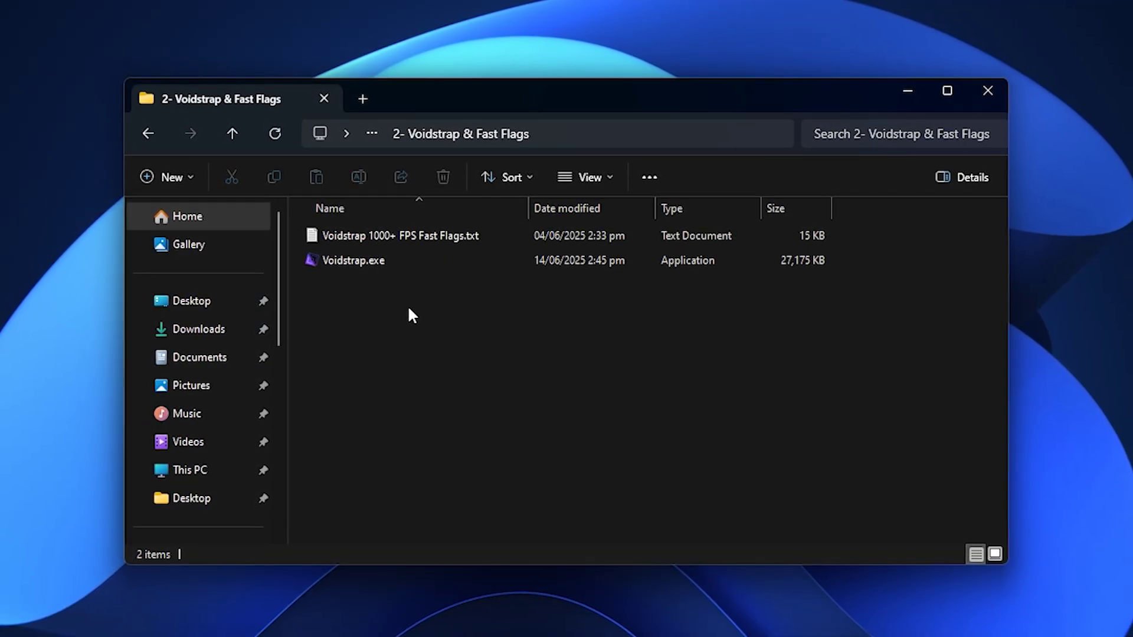
{"action": "key", "text": "alt+Left"}
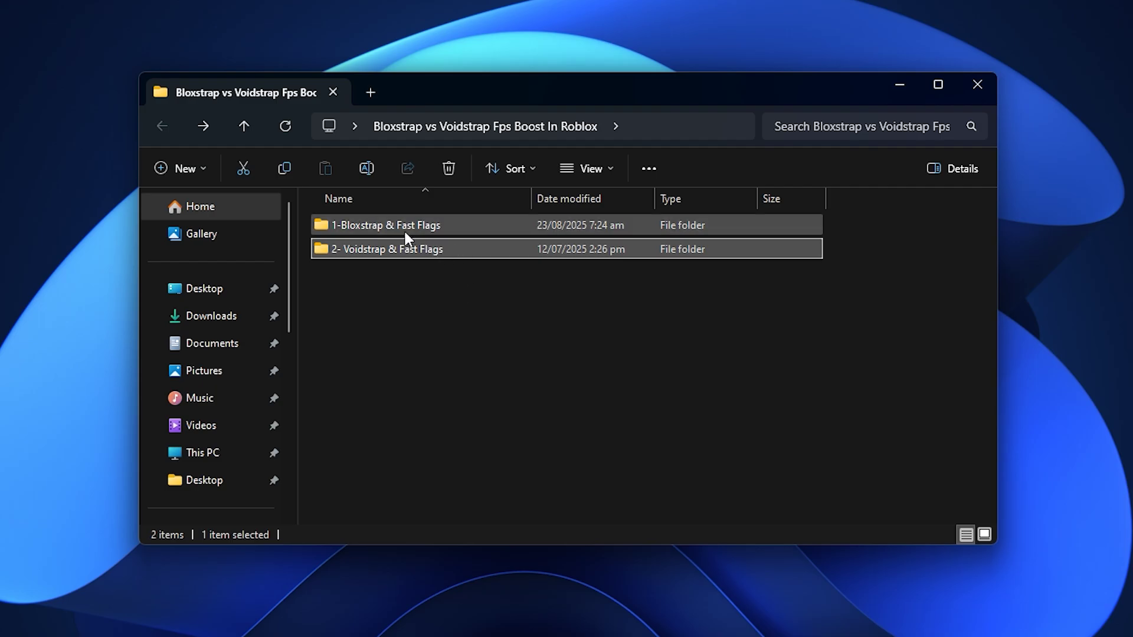
{"action": "double_click", "coordinate": [409, 224]}
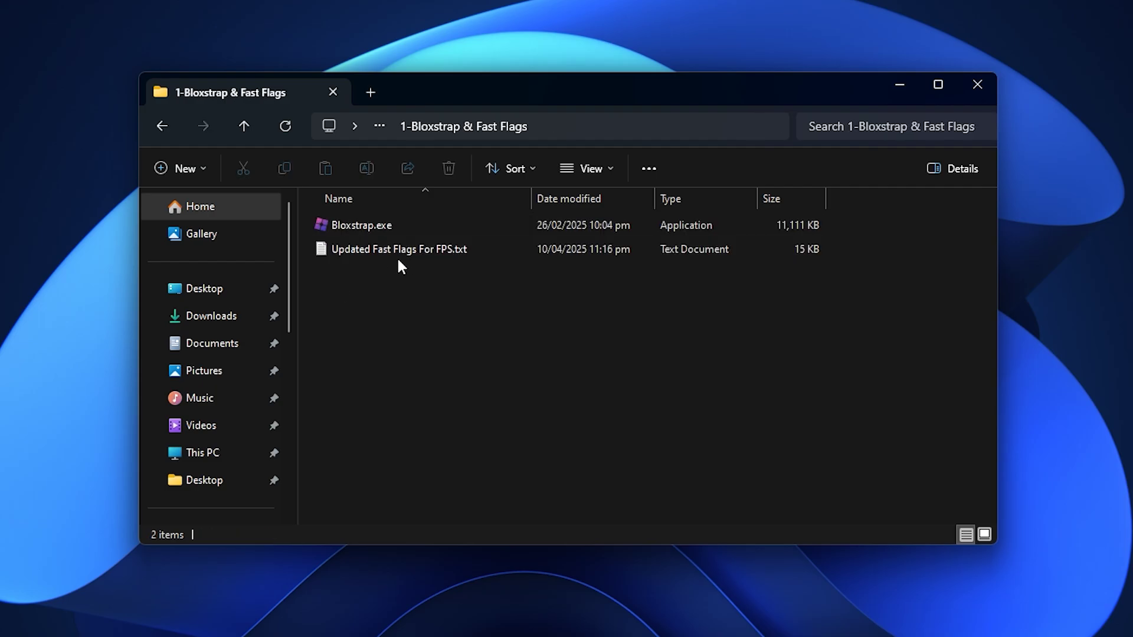
{"action": "left_click", "coordinate": [381, 256]}
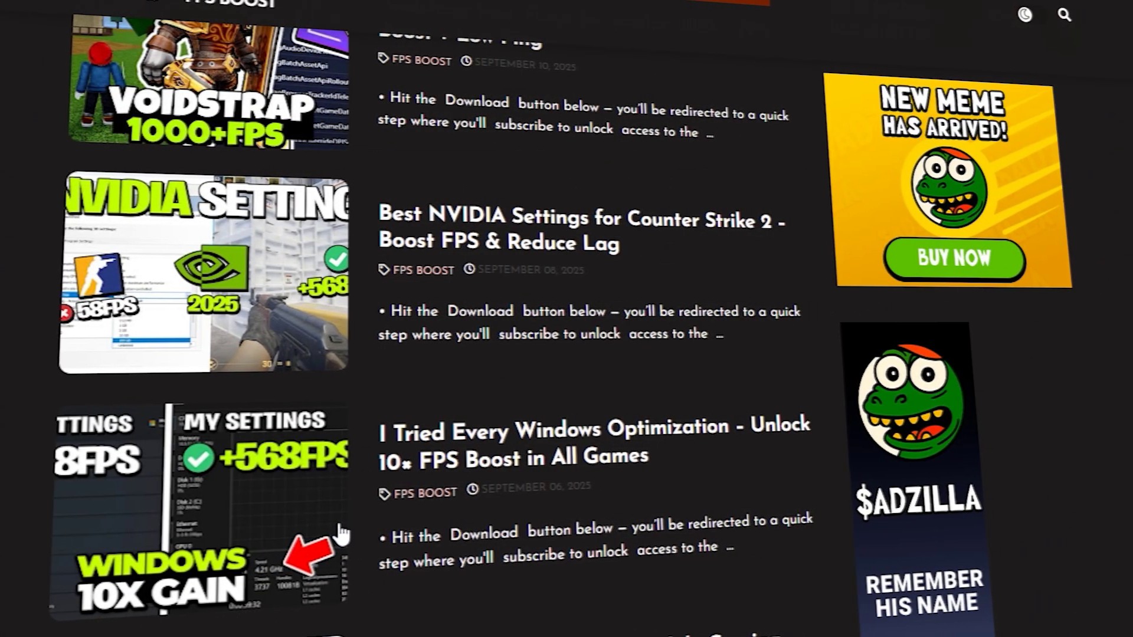
{"action": "scroll", "coordinate": [341, 534], "scroll_direction": "down", "scroll_amount": 5}
{"action": "scroll", "coordinate": [333, 531], "scroll_direction": "down", "scroll_amount": 9}
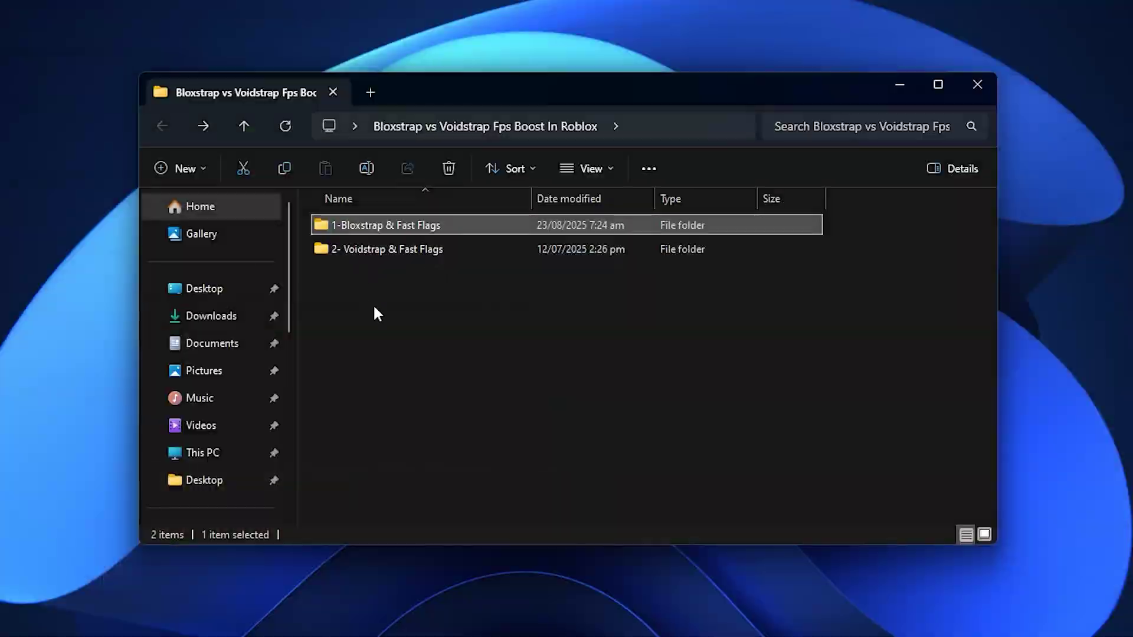
Launch Bloxstrap.exe from the "1-Bloxstrap & Fast Flags" folder and open its settings.
{"action": "left_click", "coordinate": [394, 295]}
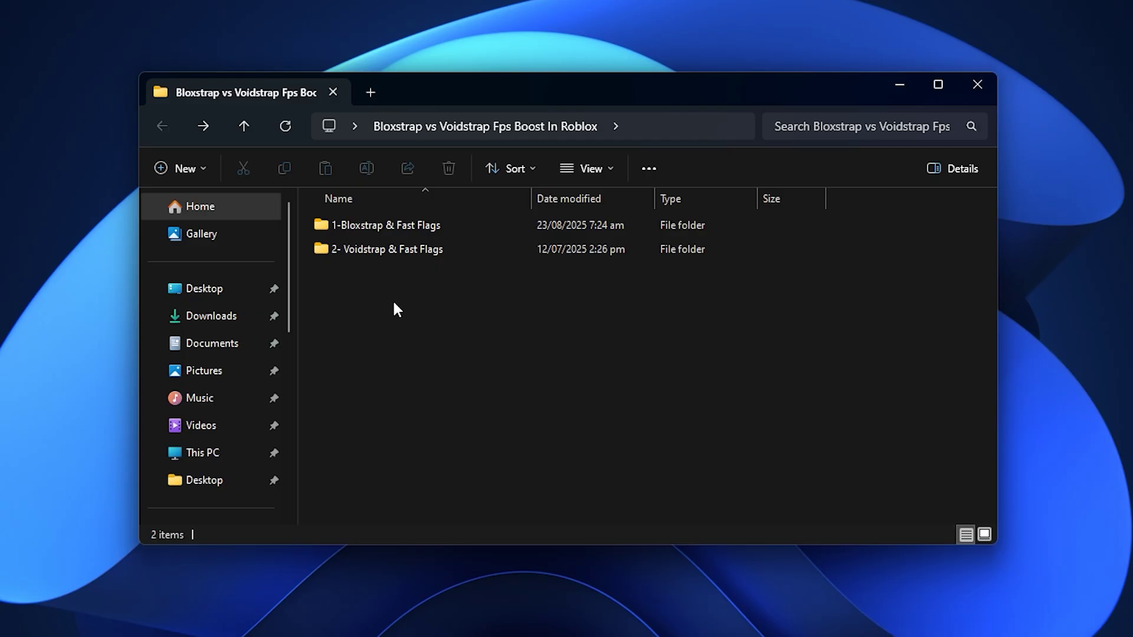
{"action": "double_click", "coordinate": [415, 227]}
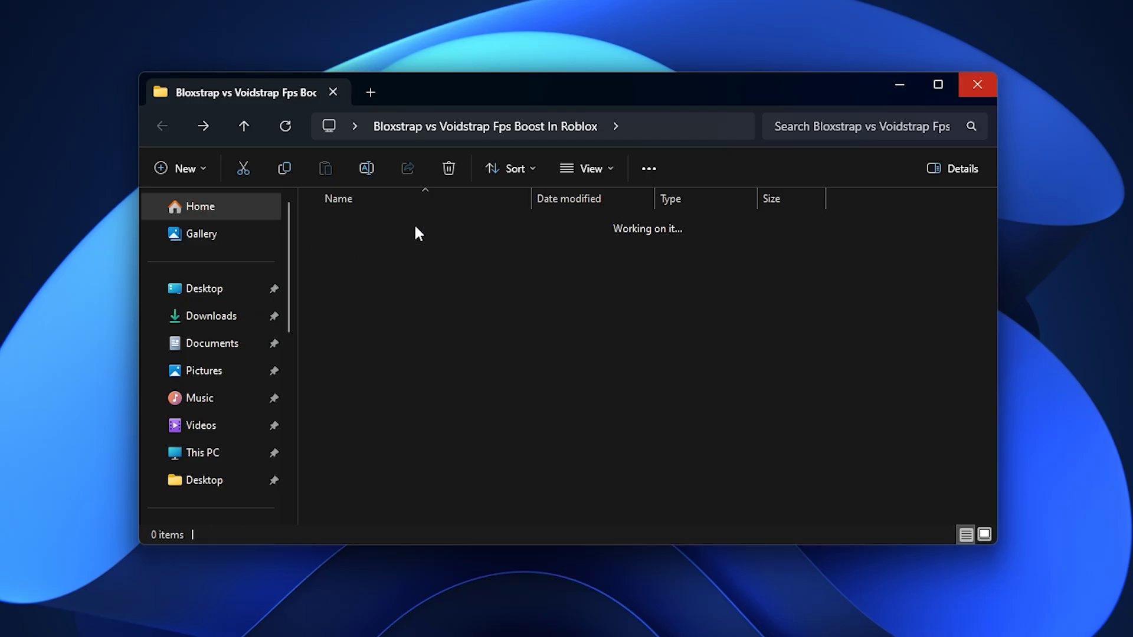
{"action": "left_click", "coordinate": [400, 224]}
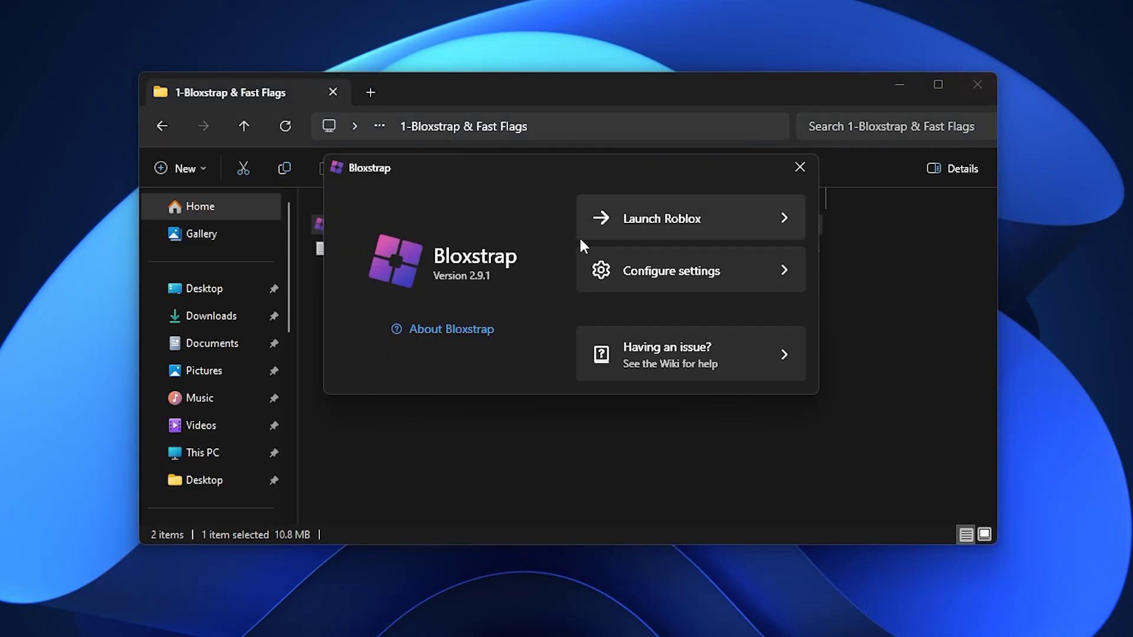
{"action": "left_click", "coordinate": [703, 266]}
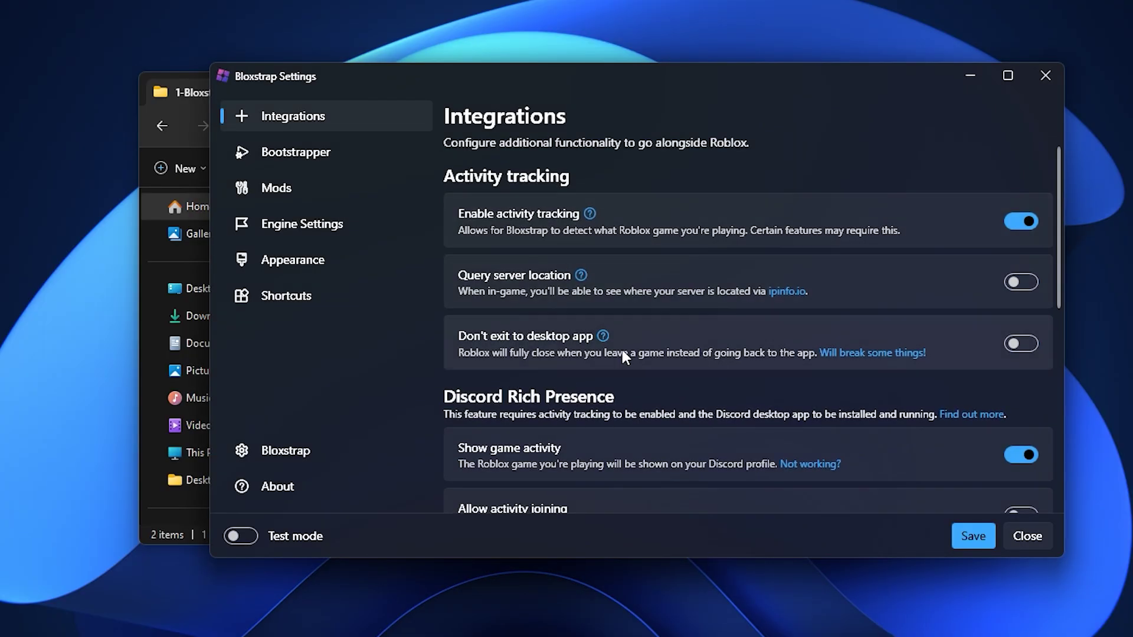
Review the Integrations settings, from activity tracking and Discord Rich Presence through to custom integrations.
{"action": "left_click_drag", "start_coordinate": [667, 73], "coordinate": [607, 84]}
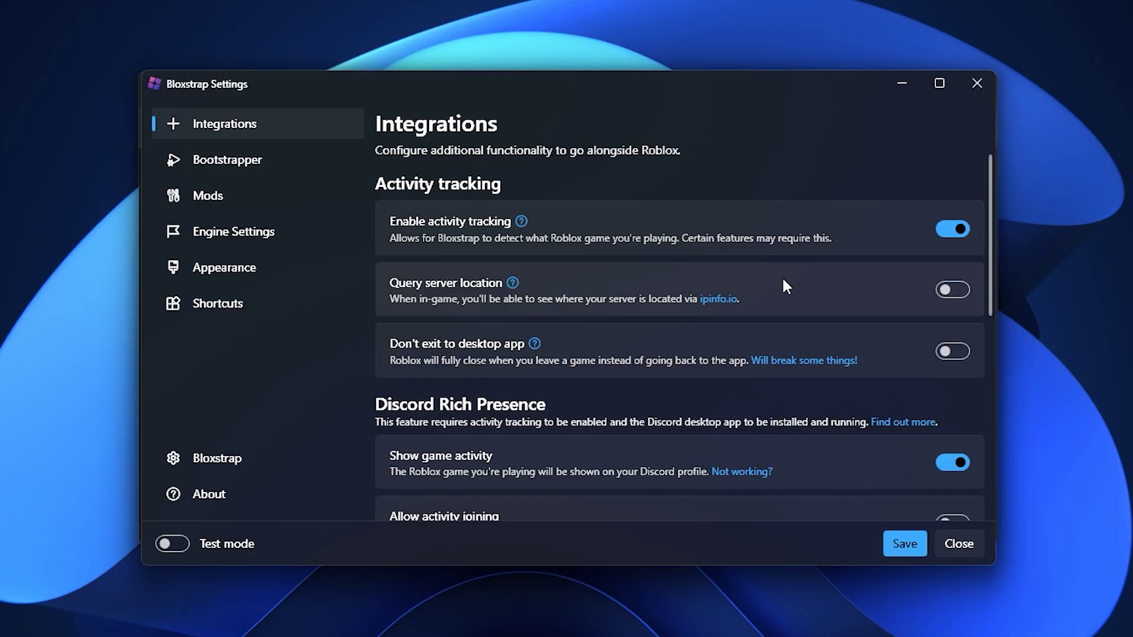
{"action": "scroll", "coordinate": [884, 343], "scroll_direction": "down", "scroll_amount": 3}
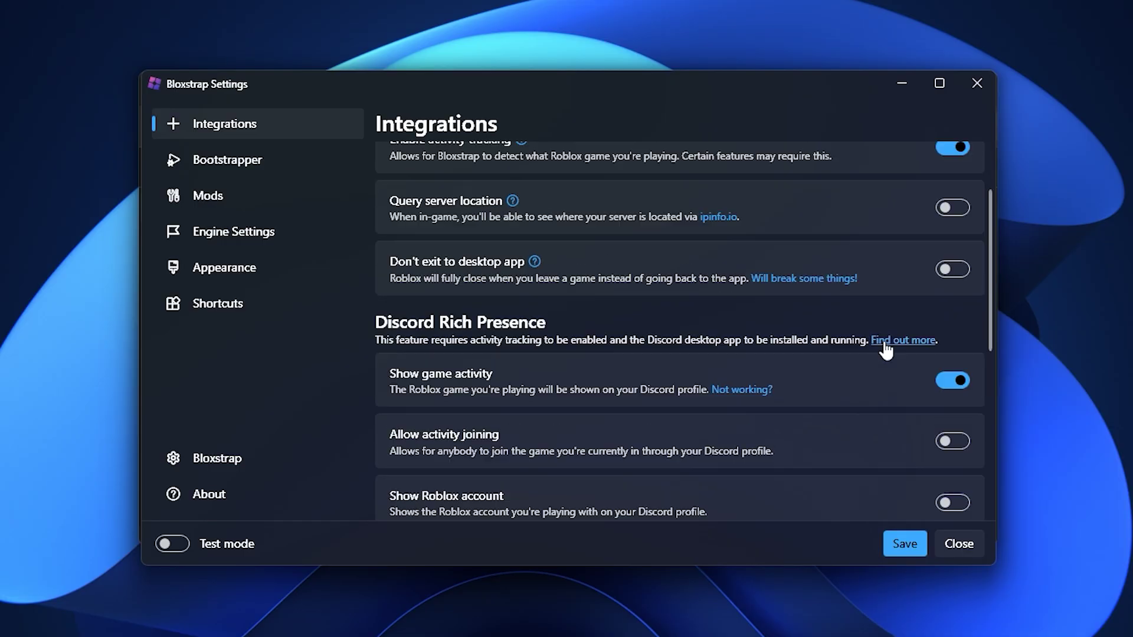
{"action": "scroll", "coordinate": [885, 343], "scroll_direction": "down", "scroll_amount": 3}
{"action": "scroll", "coordinate": [879, 348], "scroll_direction": "down", "scroll_amount": 5}
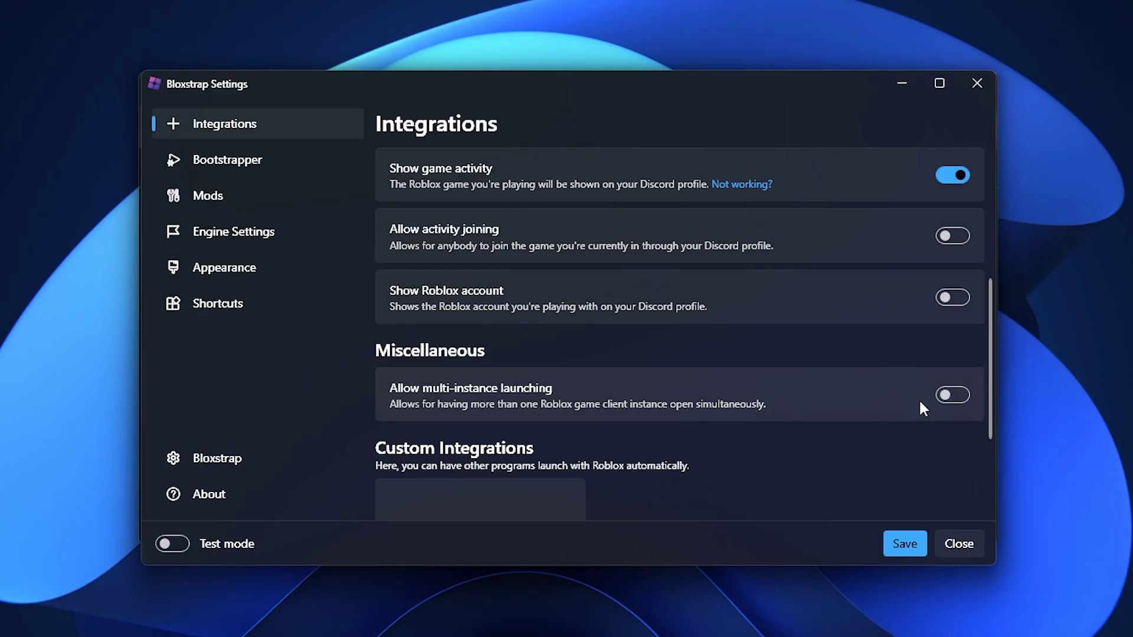
{"action": "scroll", "coordinate": [933, 403], "scroll_direction": "down", "scroll_amount": 3}
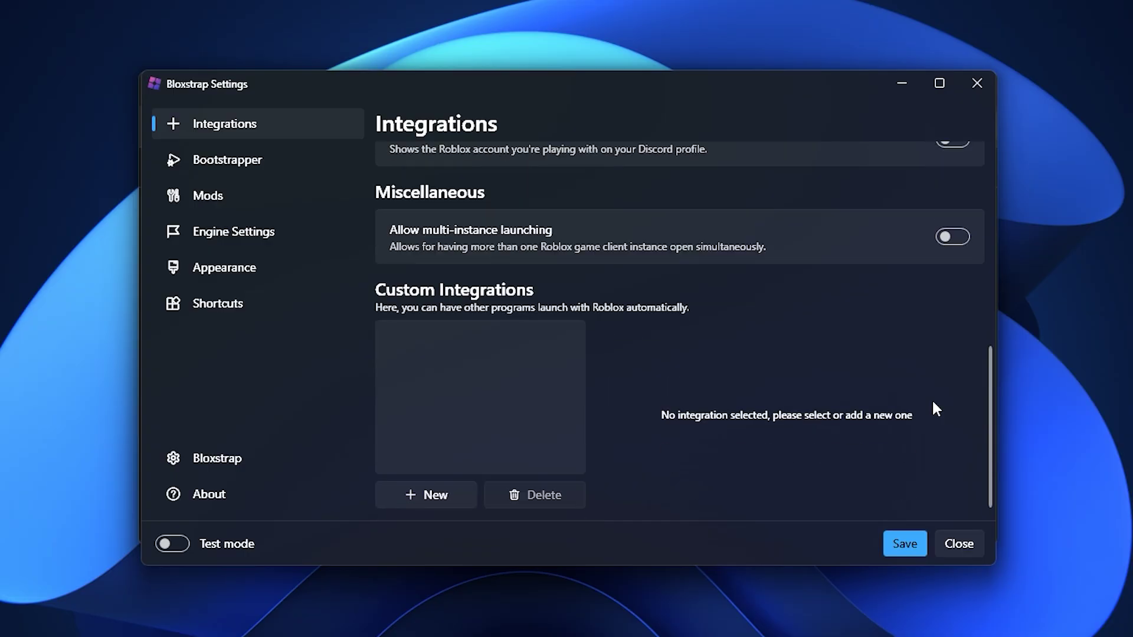
{"action": "scroll", "coordinate": [933, 403], "scroll_direction": "up", "scroll_amount": 3}
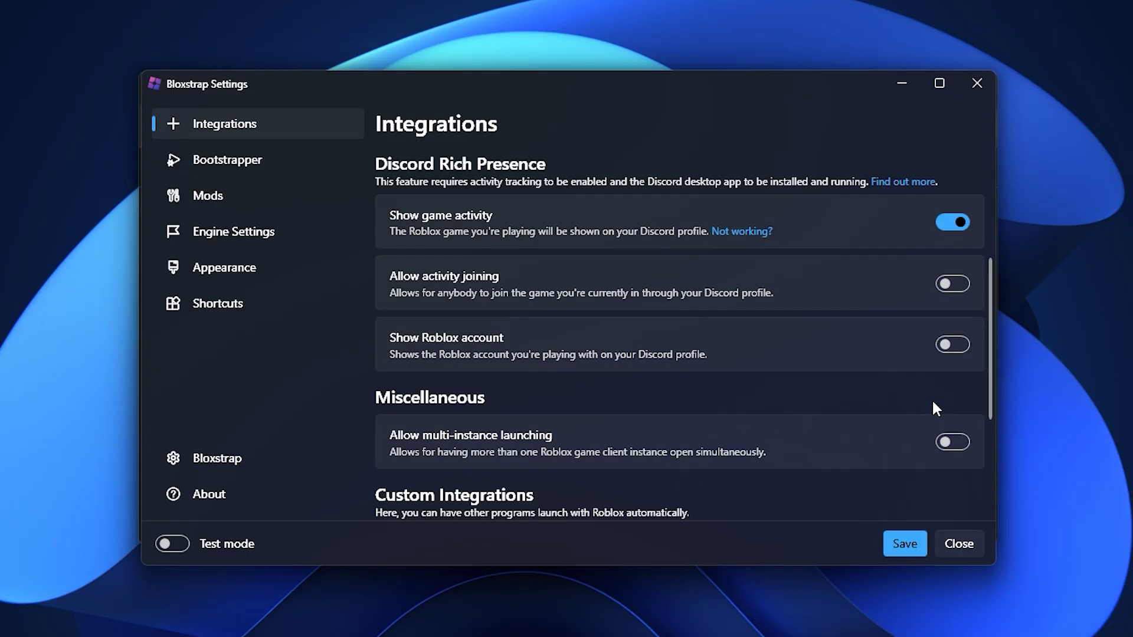
{"action": "scroll", "coordinate": [911, 451], "scroll_direction": "up", "scroll_amount": 2}
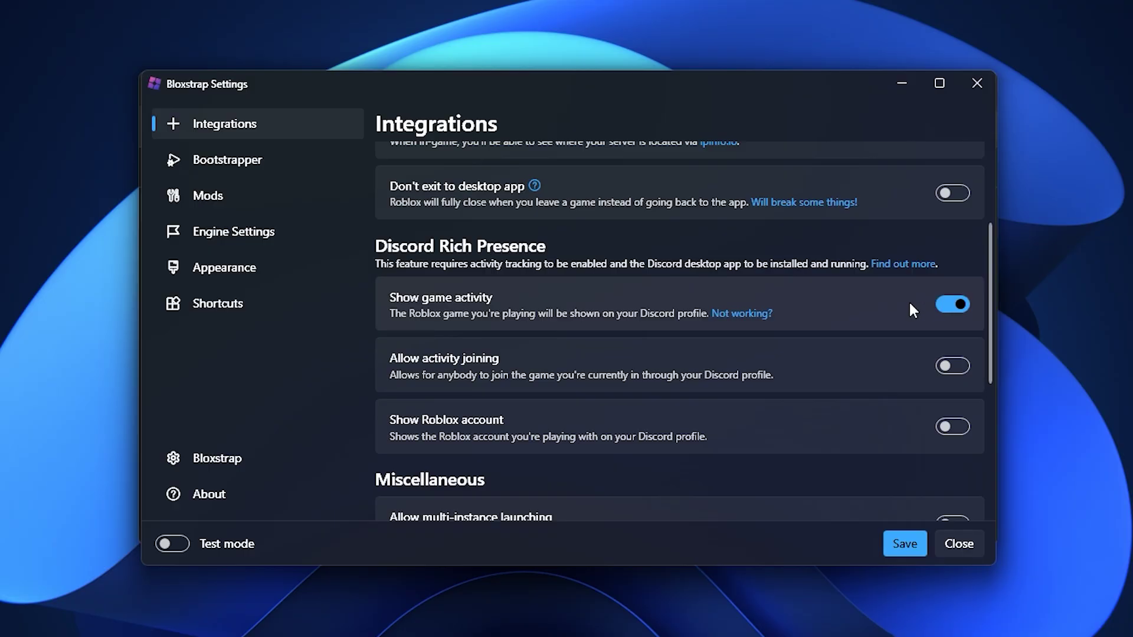
{"action": "scroll", "coordinate": [912, 309], "scroll_direction": "up", "scroll_amount": 1}
{"action": "scroll", "coordinate": [886, 342], "scroll_direction": "up", "scroll_amount": 3}
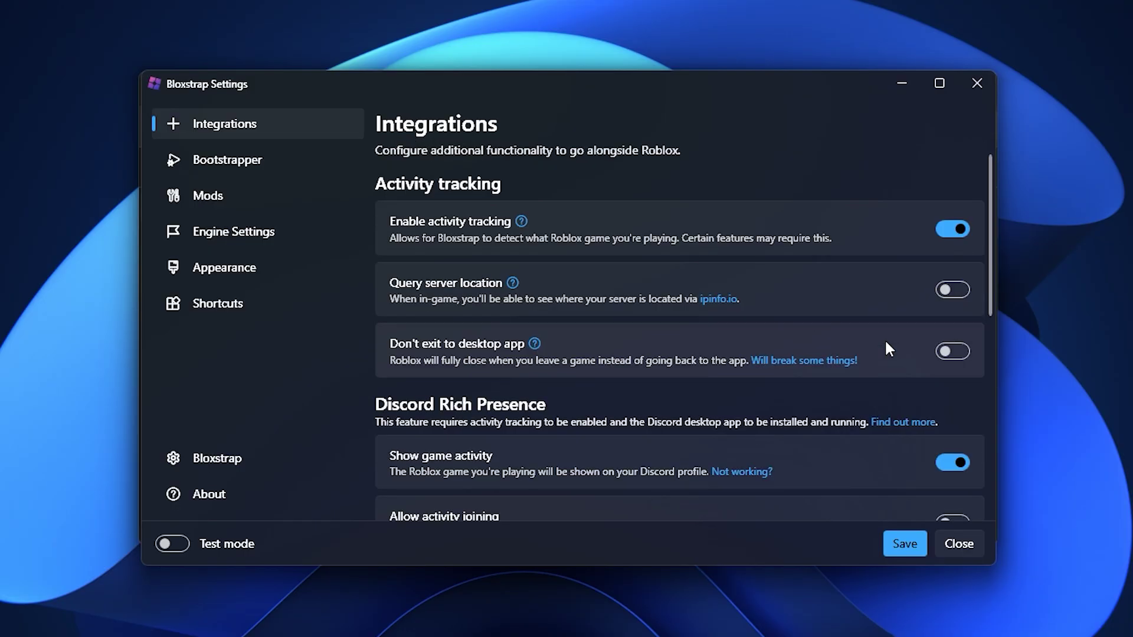
Review the Bootstrapper launch options and the Mods presets.
{"action": "left_click", "coordinate": [284, 160]}
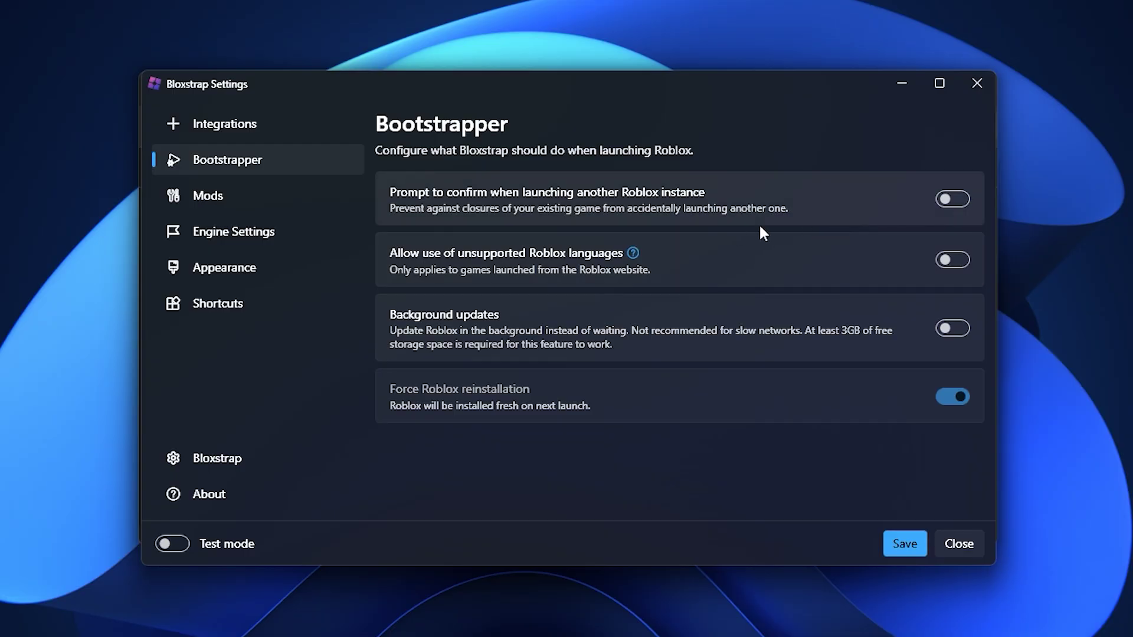
{"action": "left_click", "coordinate": [252, 191]}
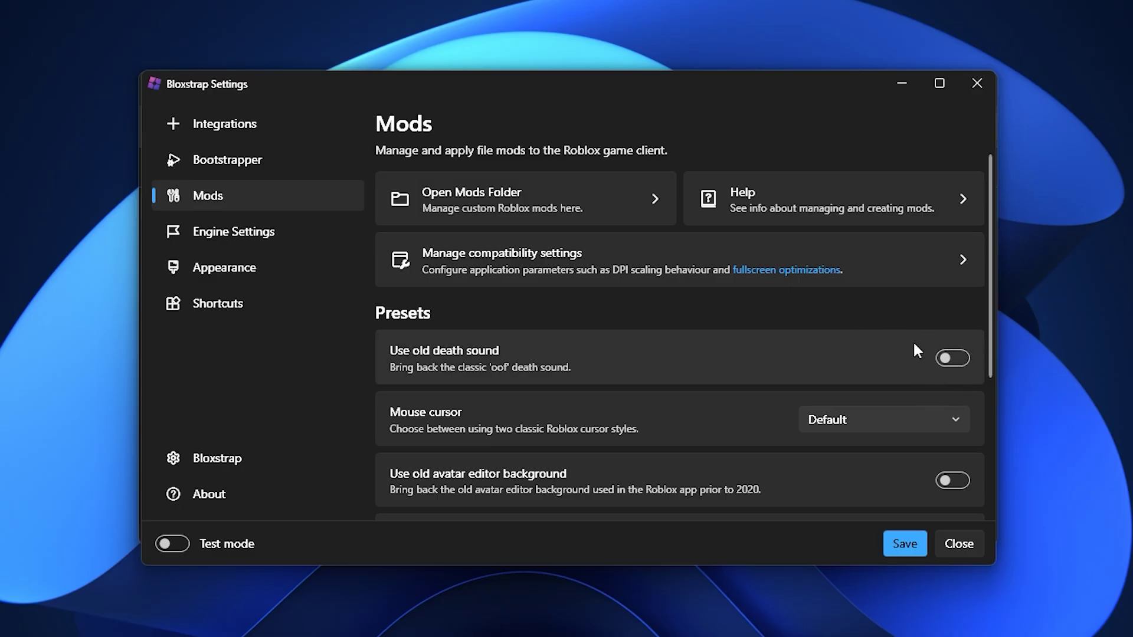
{"action": "scroll", "coordinate": [944, 378], "scroll_direction": "down", "scroll_amount": 1}
{"action": "scroll", "coordinate": [935, 389], "scroll_direction": "down", "scroll_amount": 2}
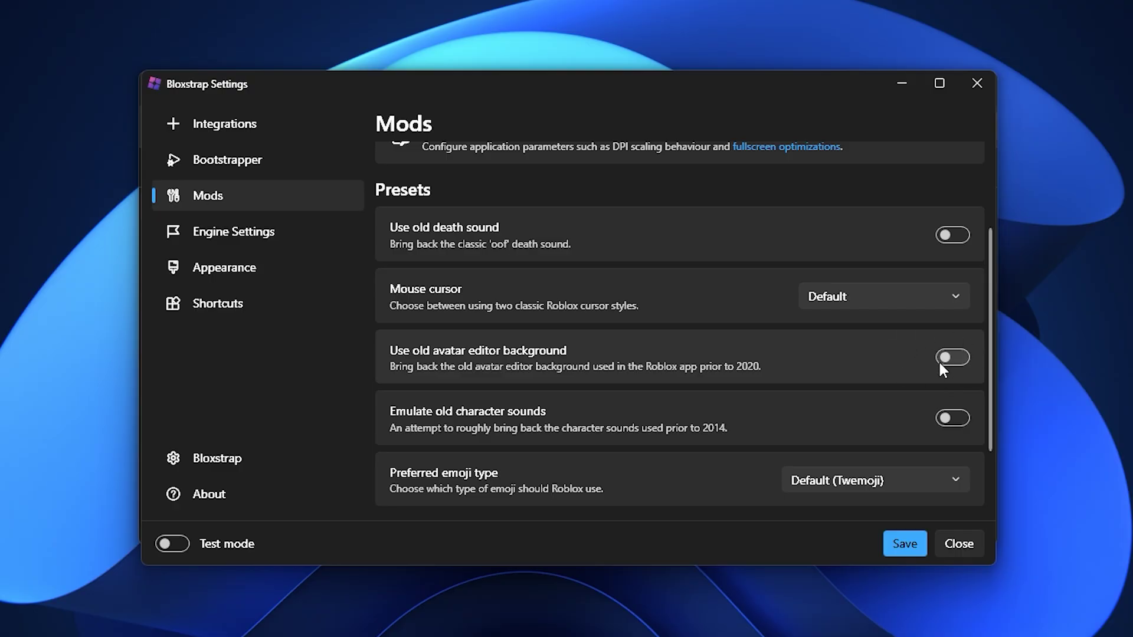
{"action": "scroll", "coordinate": [939, 360], "scroll_direction": "down", "scroll_amount": 1}
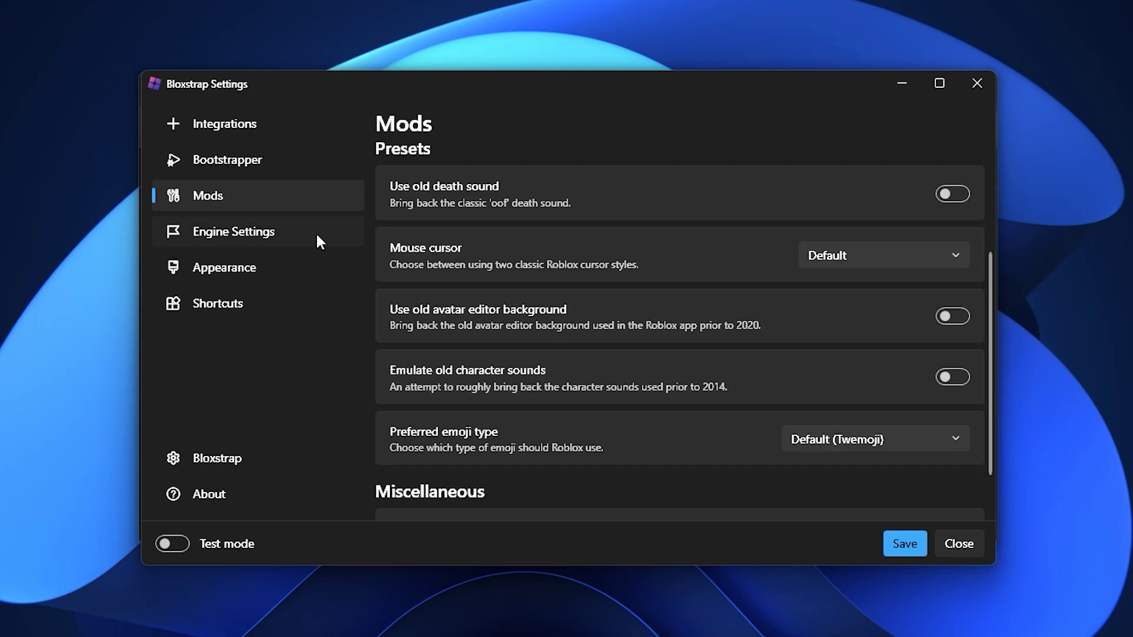
Review the Engine Settings presets for rendering and graphics, framerate limit, lighting technology, texture quality, and user interface layout.
{"action": "left_click", "coordinate": [285, 232]}
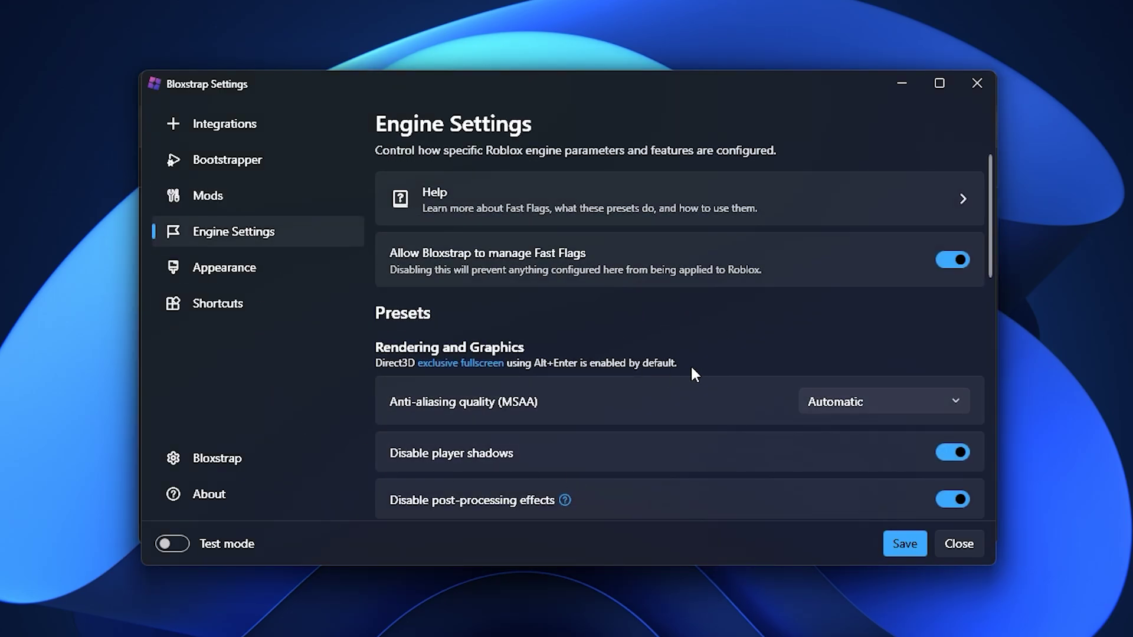
{"action": "scroll", "coordinate": [695, 375], "scroll_direction": "down", "scroll_amount": 1}
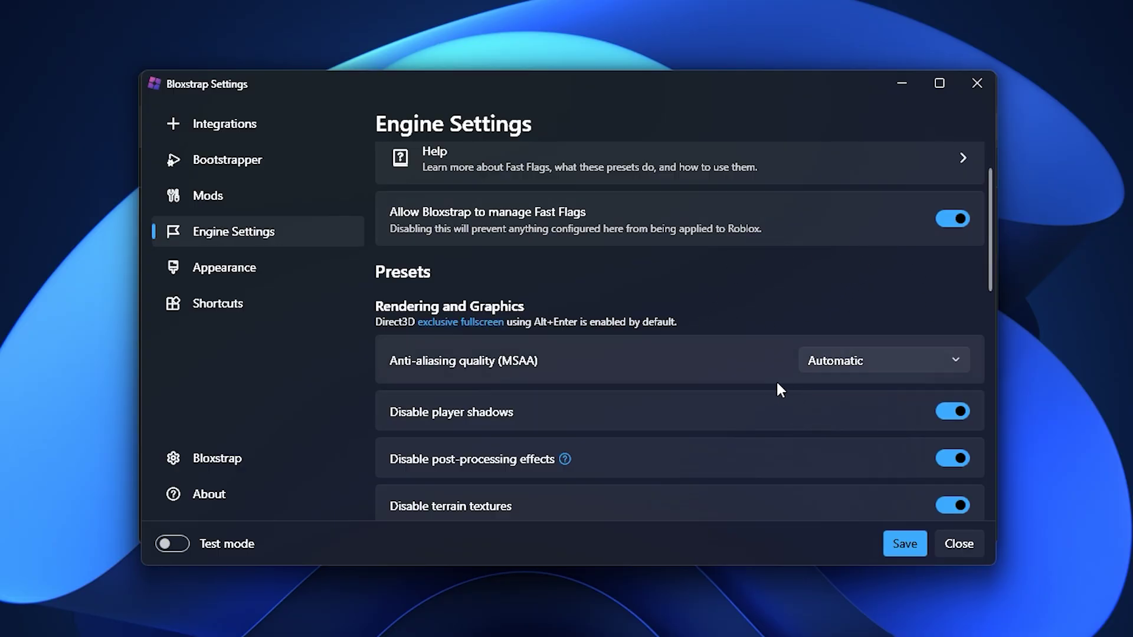
{"action": "scroll", "coordinate": [775, 389], "scroll_direction": "down", "scroll_amount": 2}
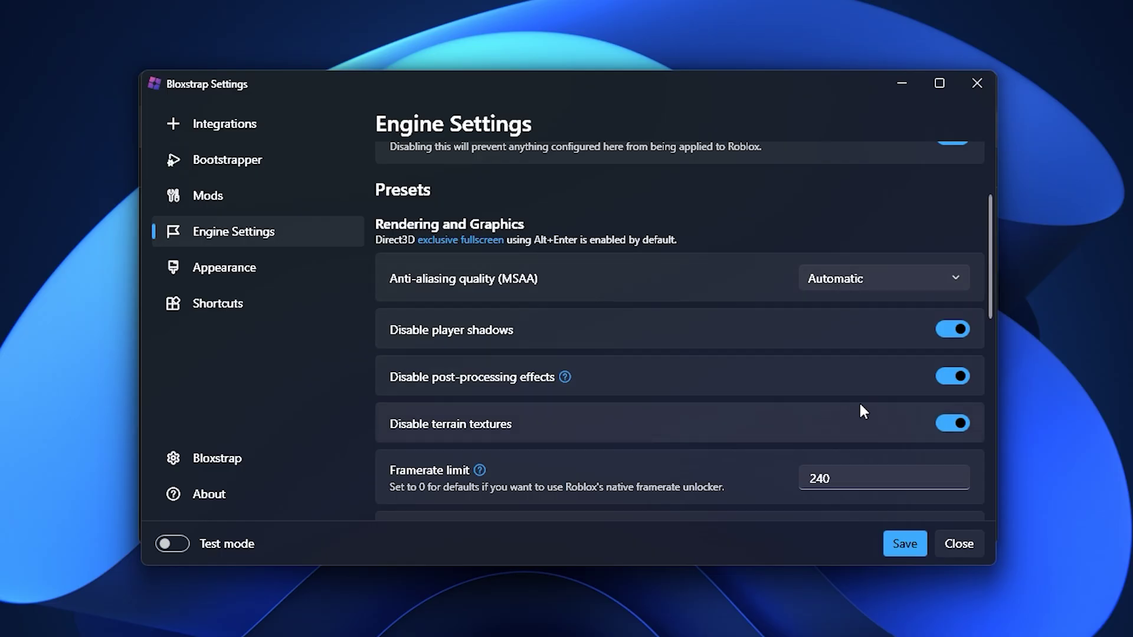
{"action": "scroll", "coordinate": [856, 395], "scroll_direction": "down", "scroll_amount": 1}
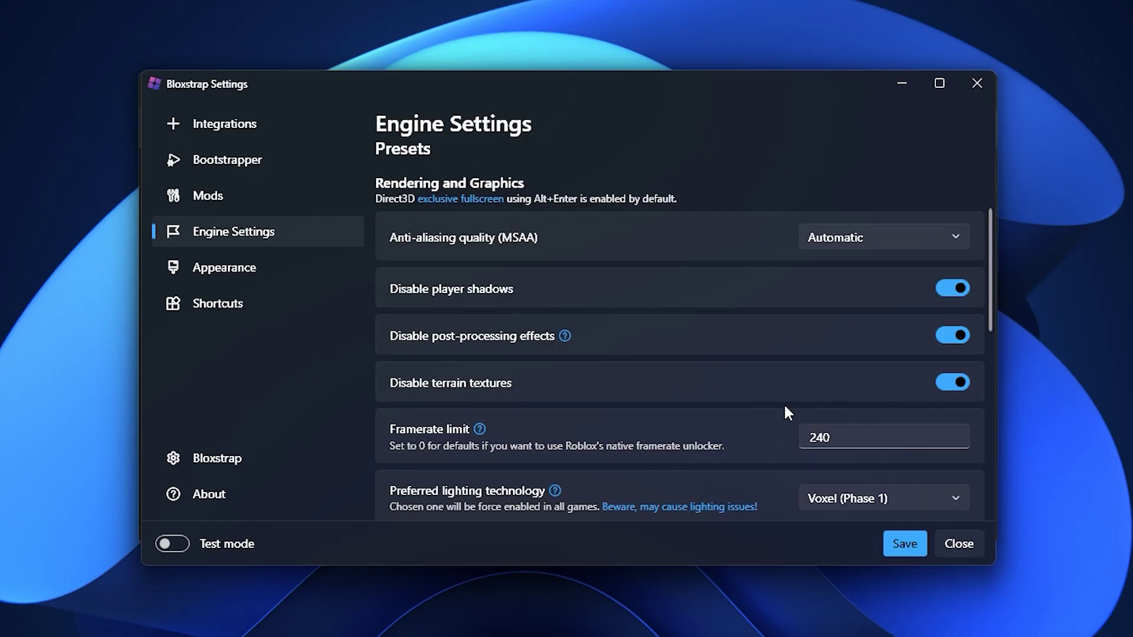
{"action": "scroll", "coordinate": [785, 408], "scroll_direction": "down", "scroll_amount": 1}
{"action": "scroll", "coordinate": [786, 407], "scroll_direction": "down", "scroll_amount": 2}
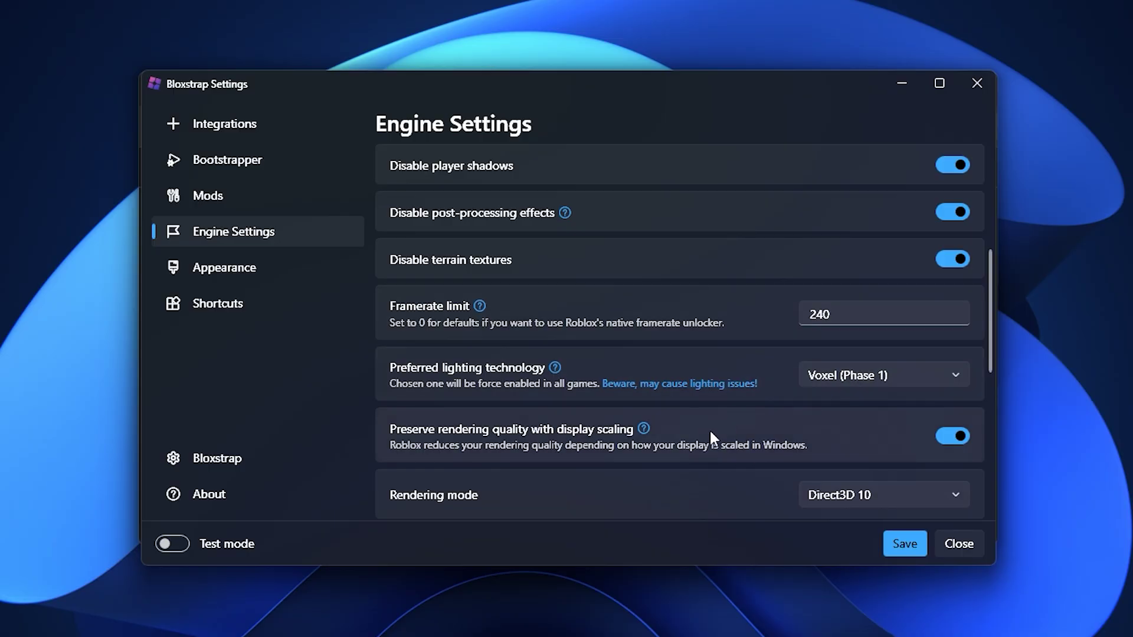
{"action": "scroll", "coordinate": [712, 435], "scroll_direction": "down", "scroll_amount": 2}
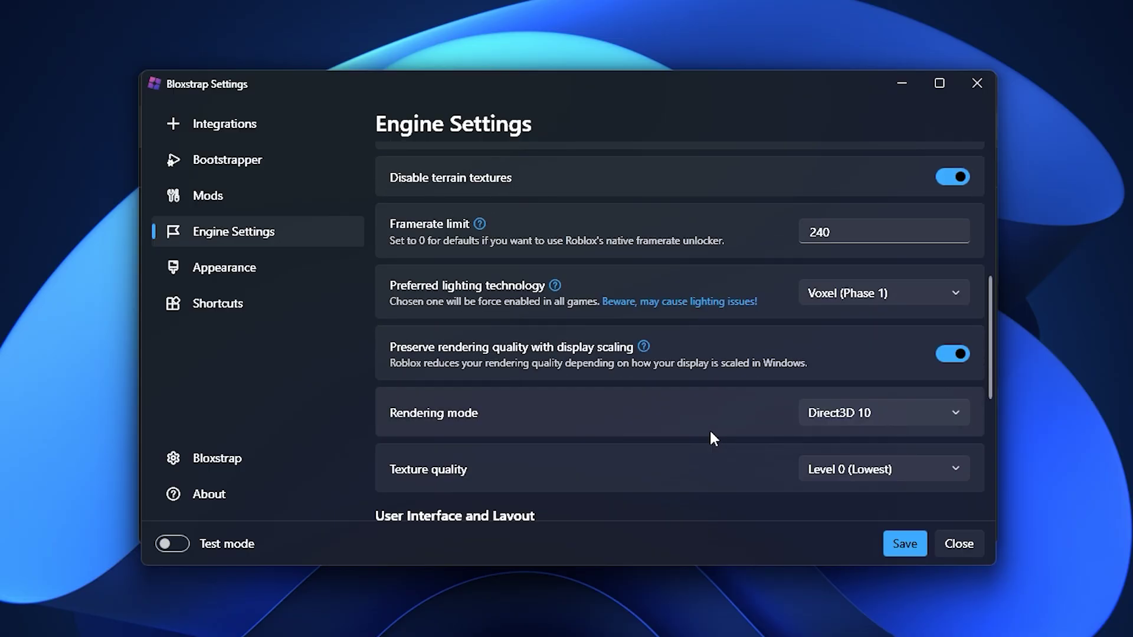
{"action": "scroll", "coordinate": [711, 435], "scroll_direction": "down", "scroll_amount": 8}
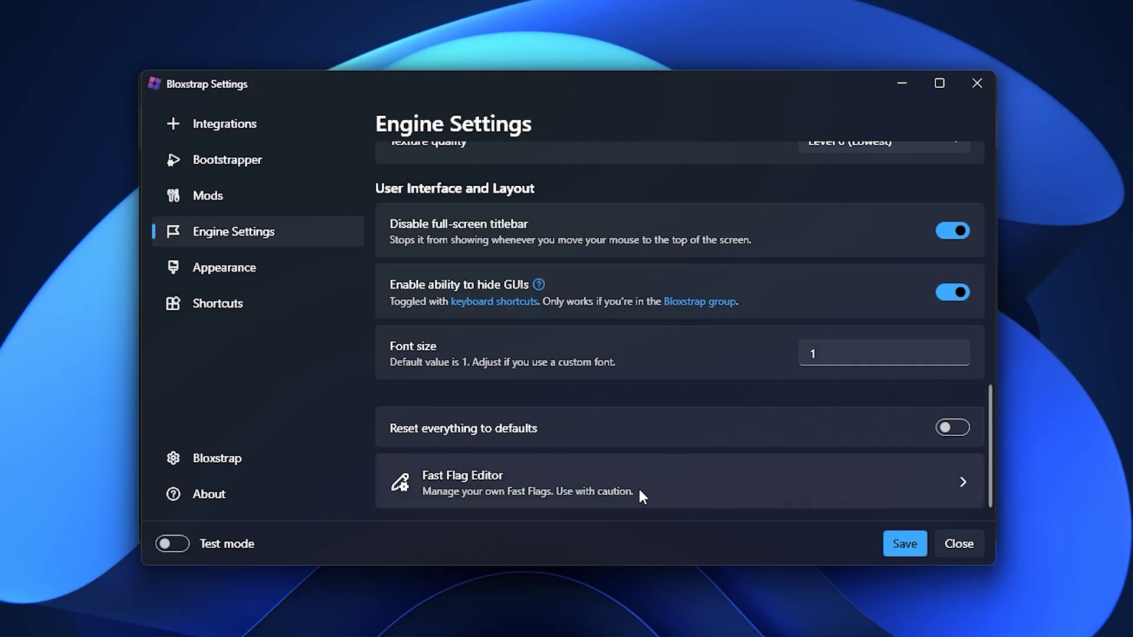
Open the Fast Flag Editor and look through the configured fast flags and their values.
{"action": "left_click", "coordinate": [620, 488]}
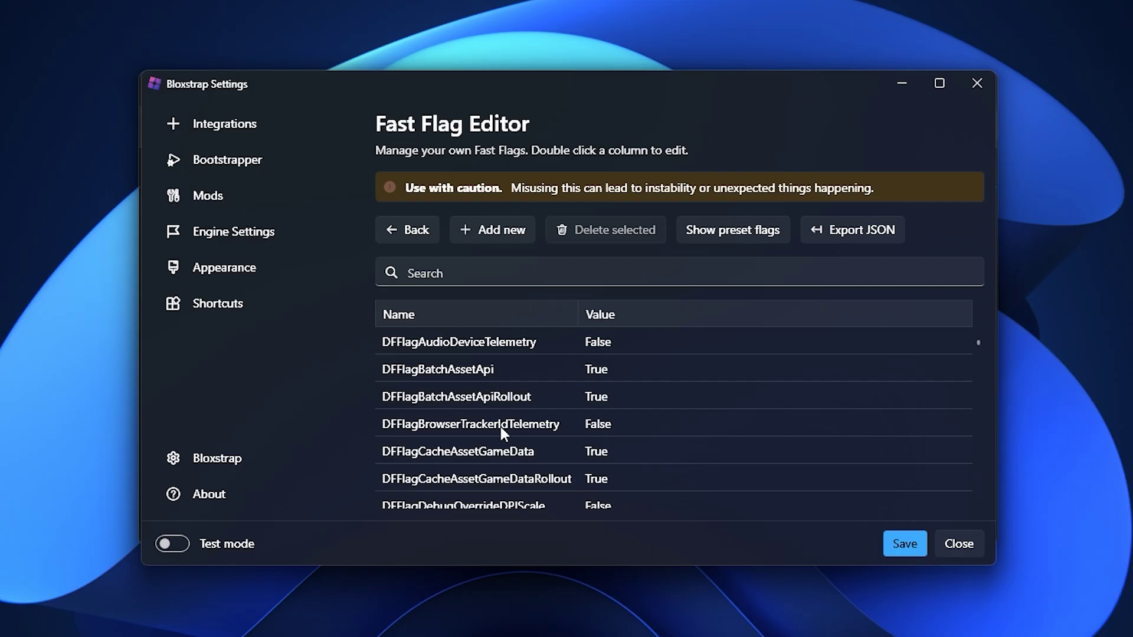
{"action": "scroll", "coordinate": [499, 425], "scroll_direction": "down", "scroll_amount": 10}
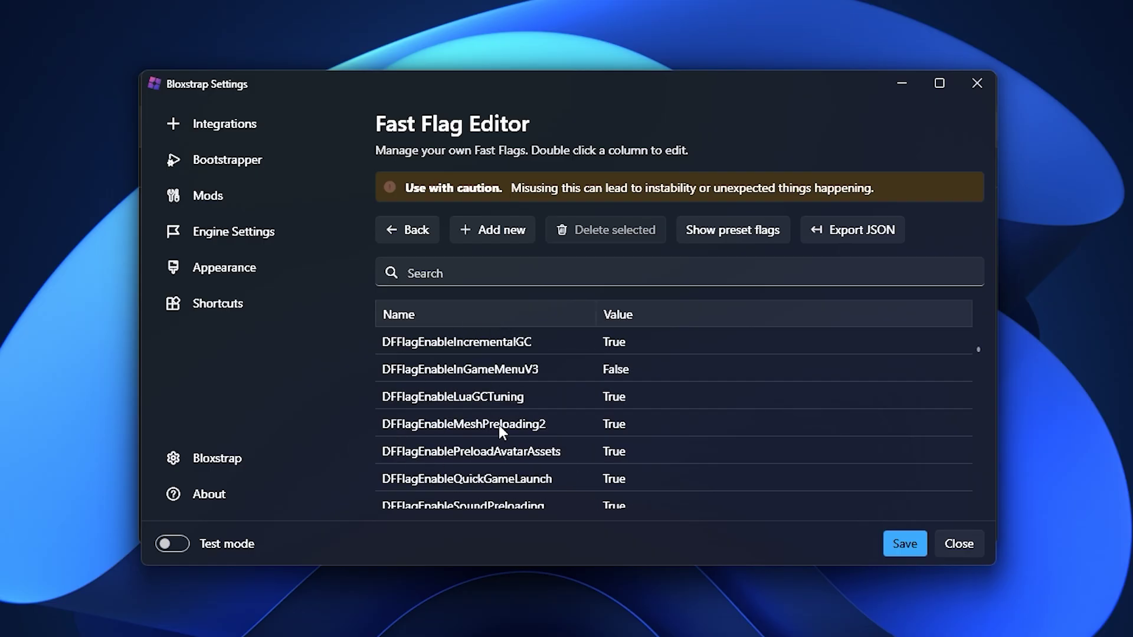
{"action": "scroll", "coordinate": [498, 425], "scroll_direction": "down", "scroll_amount": 15}
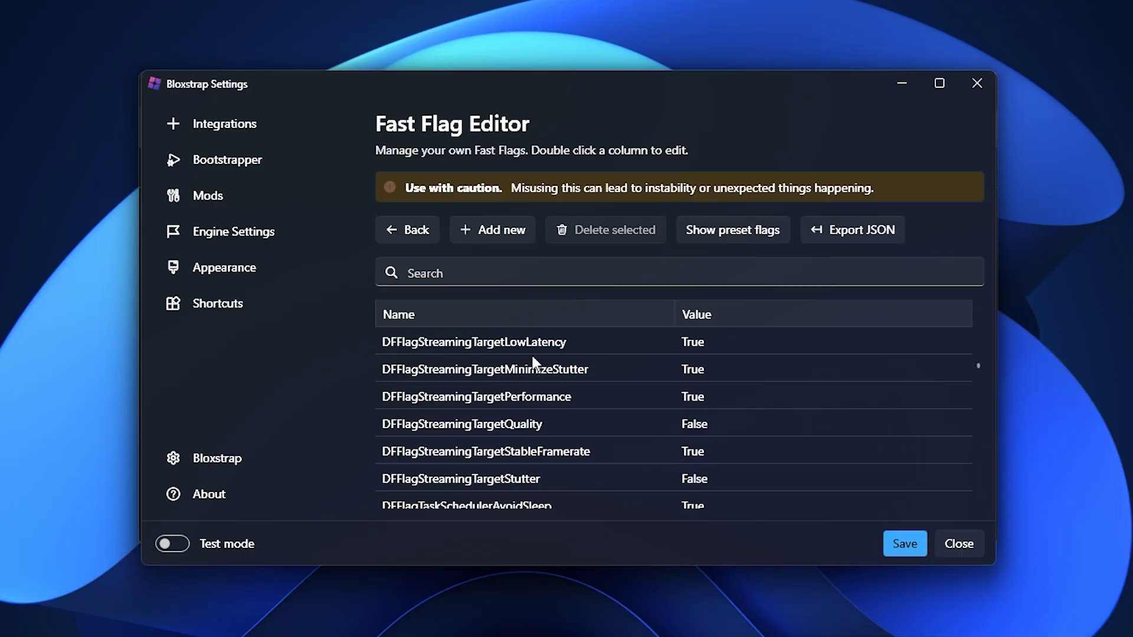
{"action": "scroll", "coordinate": [532, 361], "scroll_direction": "up", "scroll_amount": 3}
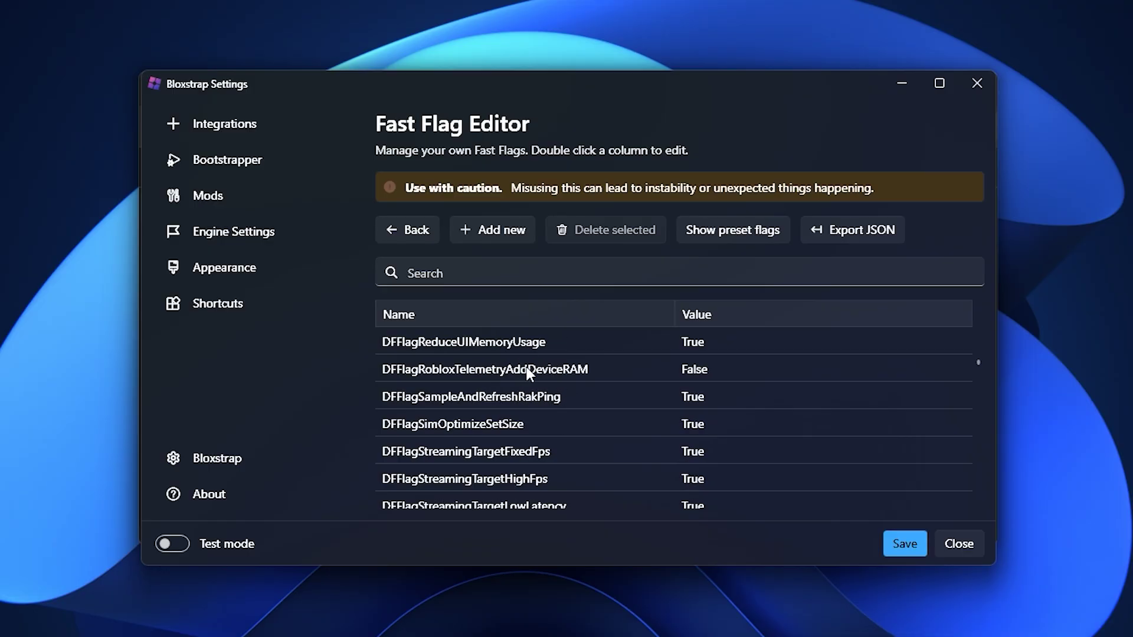
Check the Appearance and Shortcuts settings.
{"action": "left_click", "coordinate": [247, 267]}
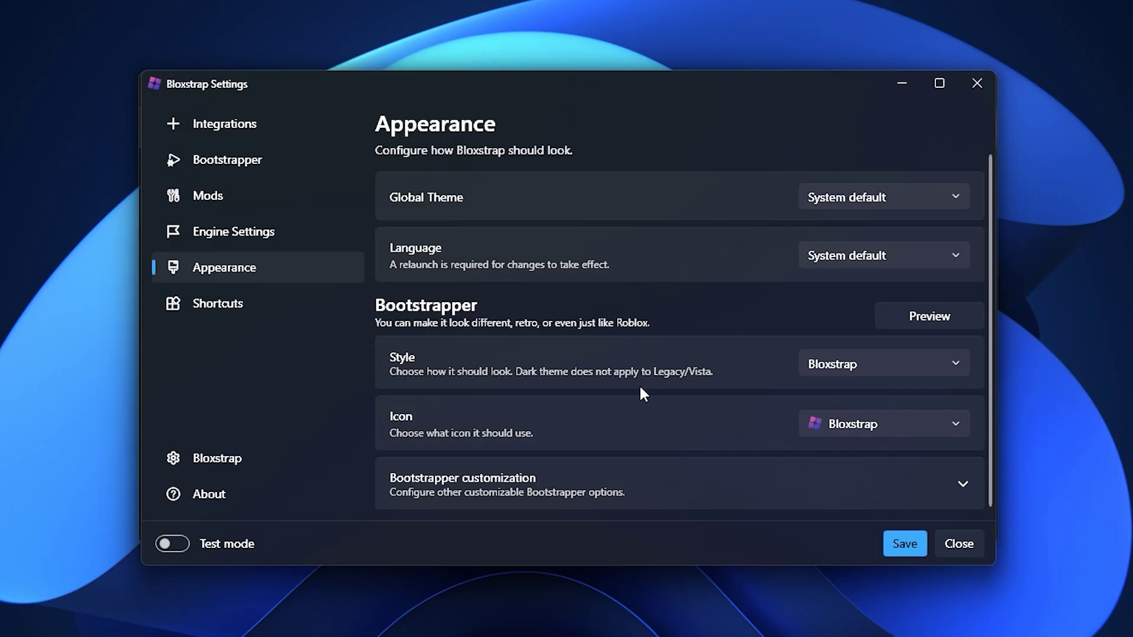
{"action": "scroll", "coordinate": [641, 390], "scroll_direction": "down", "scroll_amount": 1}
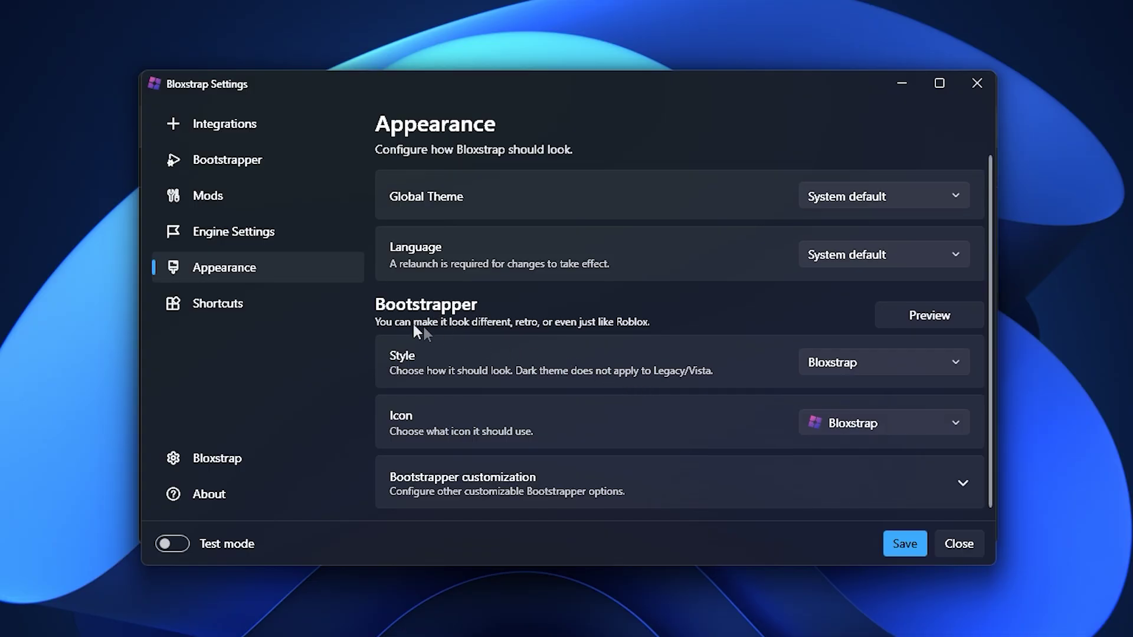
{"action": "left_click", "coordinate": [292, 316]}
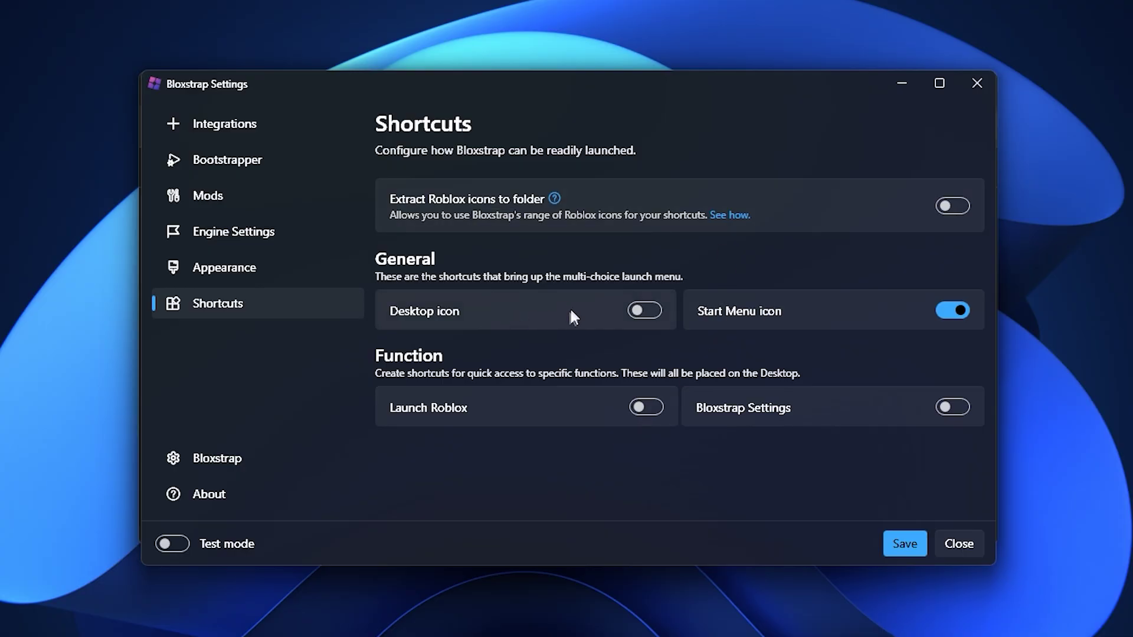
{"action": "left_click", "coordinate": [245, 278]}
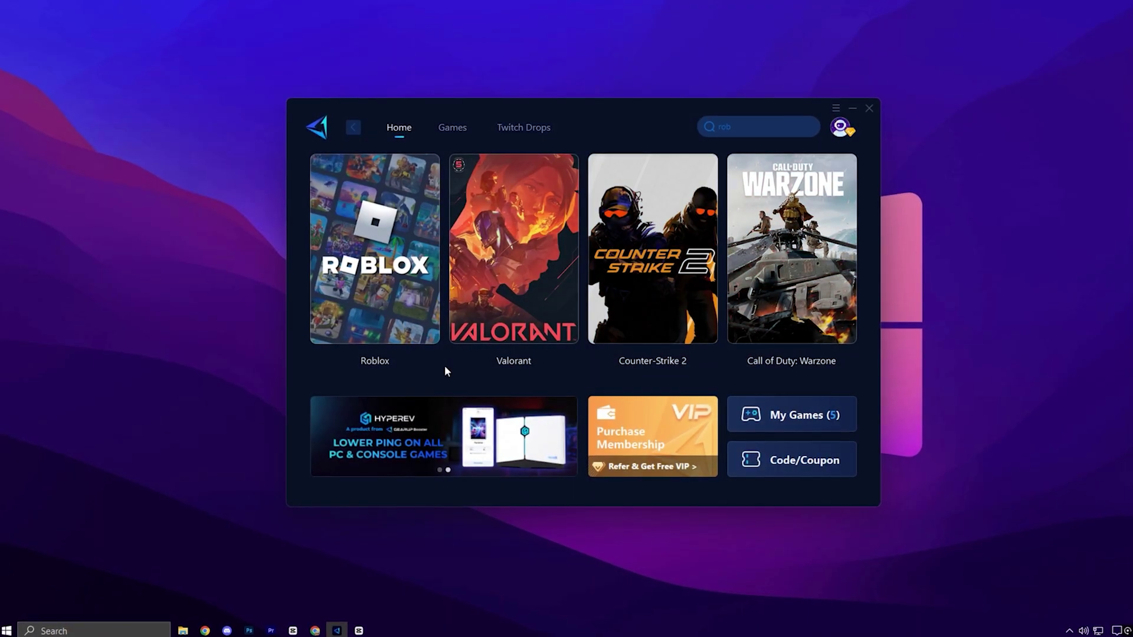
In GearUP Booster, view the catalogue of popular games and return to the home page.
{"action": "mouse_move", "coordinate": [372, 327]}
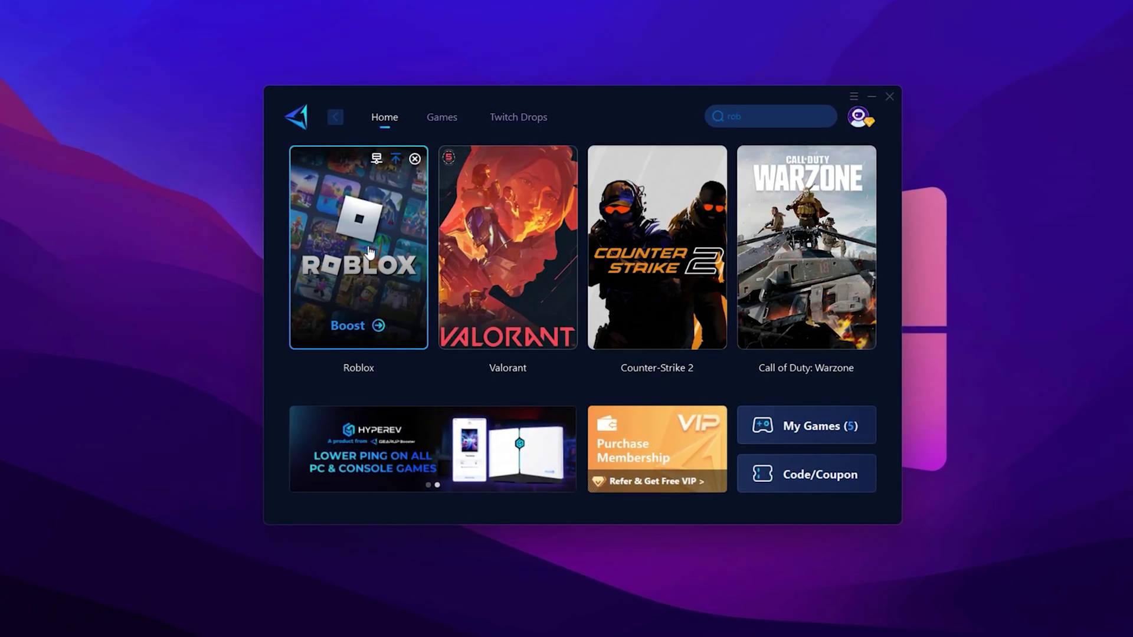
{"action": "mouse_move", "coordinate": [860, 121]}
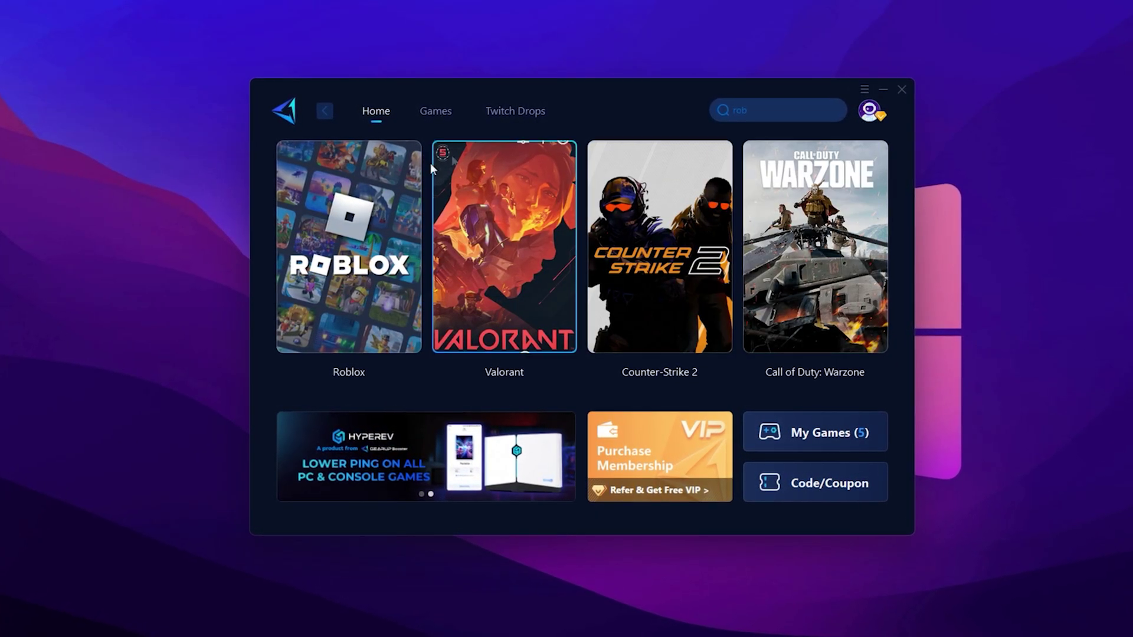
{"action": "mouse_move", "coordinate": [331, 236]}
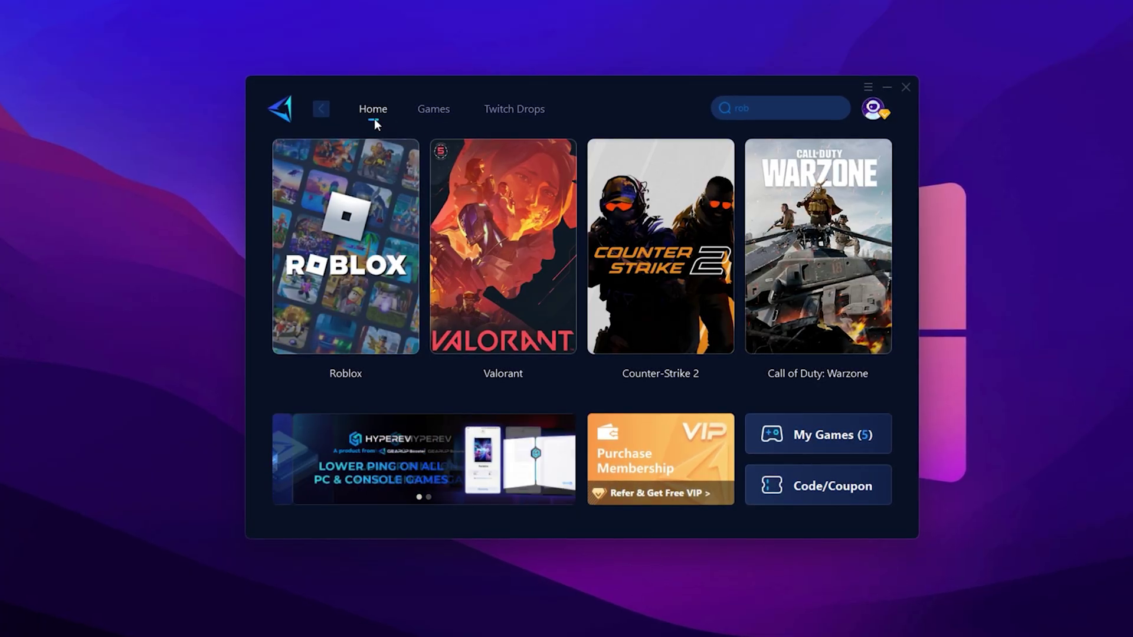
{"action": "mouse_move", "coordinate": [357, 302]}
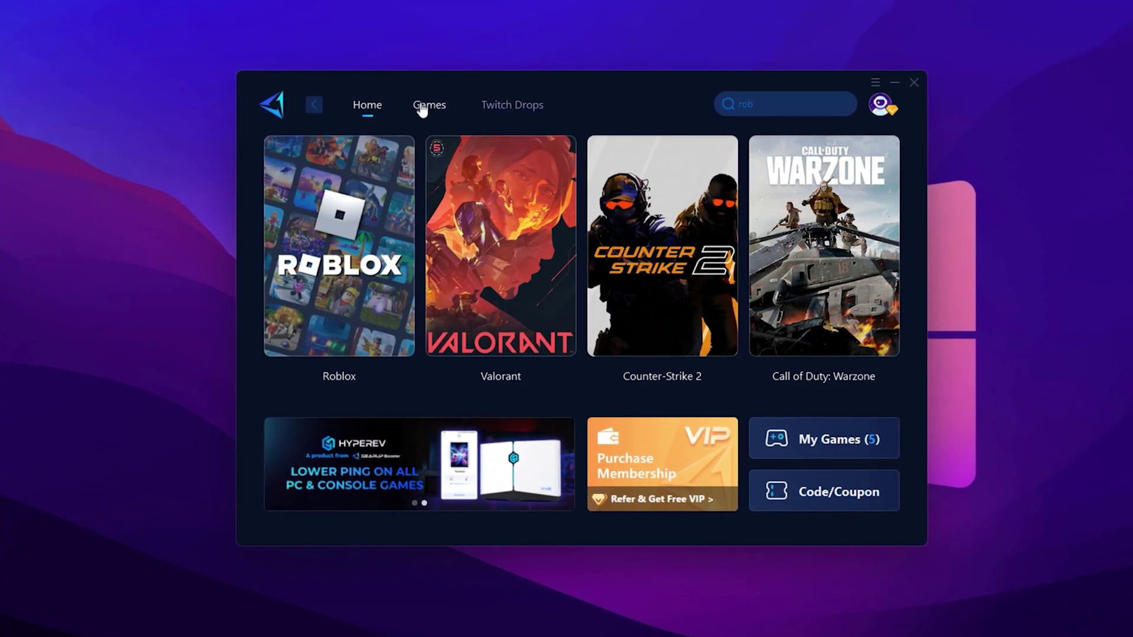
{"action": "left_click", "coordinate": [421, 109]}
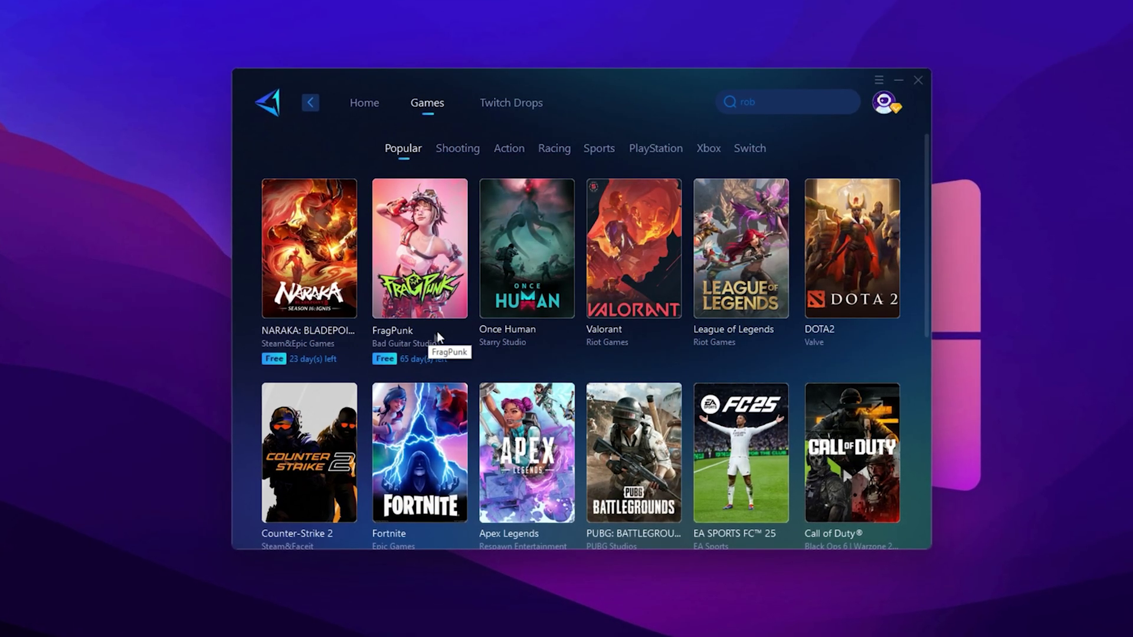
{"action": "left_click", "coordinate": [371, 107]}
Start boosting Roblox and look through the selectable game server regions, leaving the automatic server in use.
{"action": "mouse_move", "coordinate": [350, 297]}
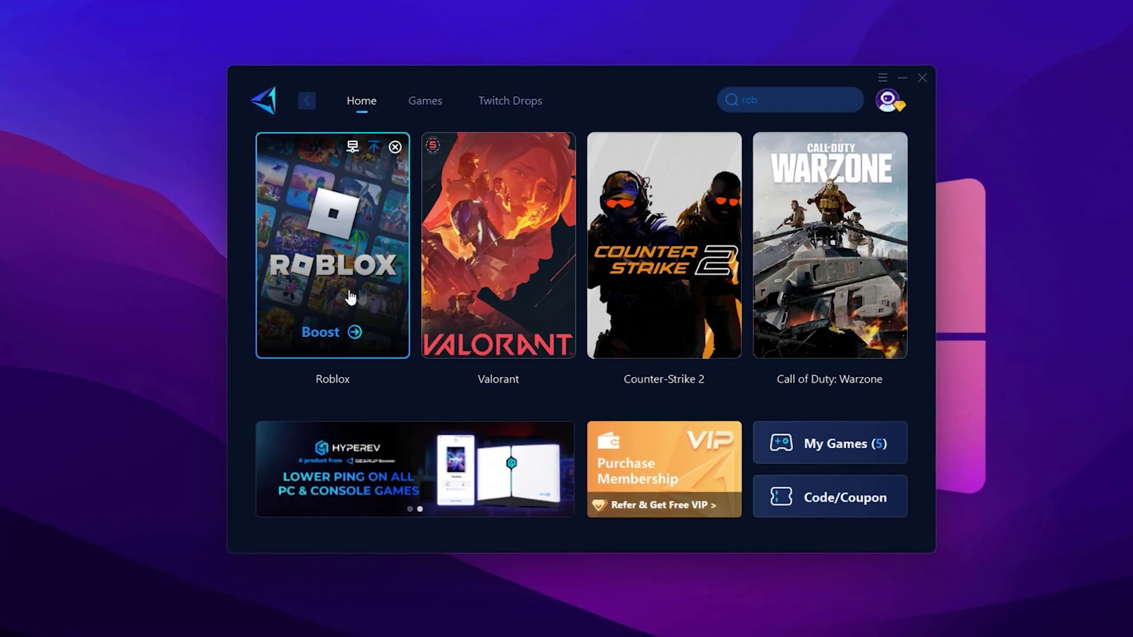
{"action": "left_click", "coordinate": [342, 330]}
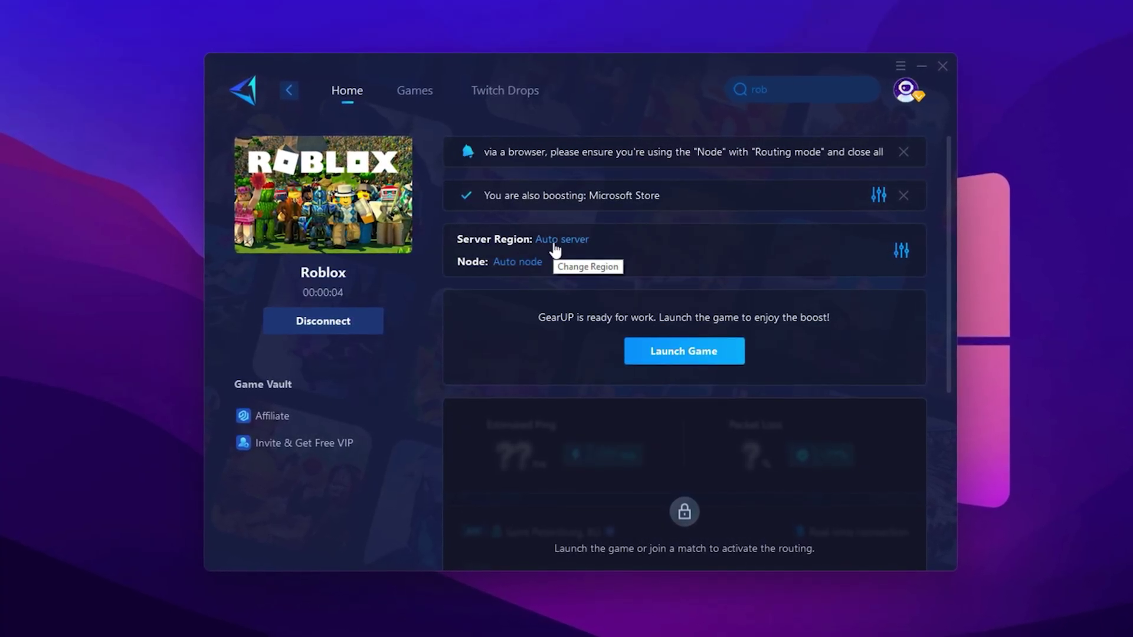
{"action": "left_click", "coordinate": [555, 247]}
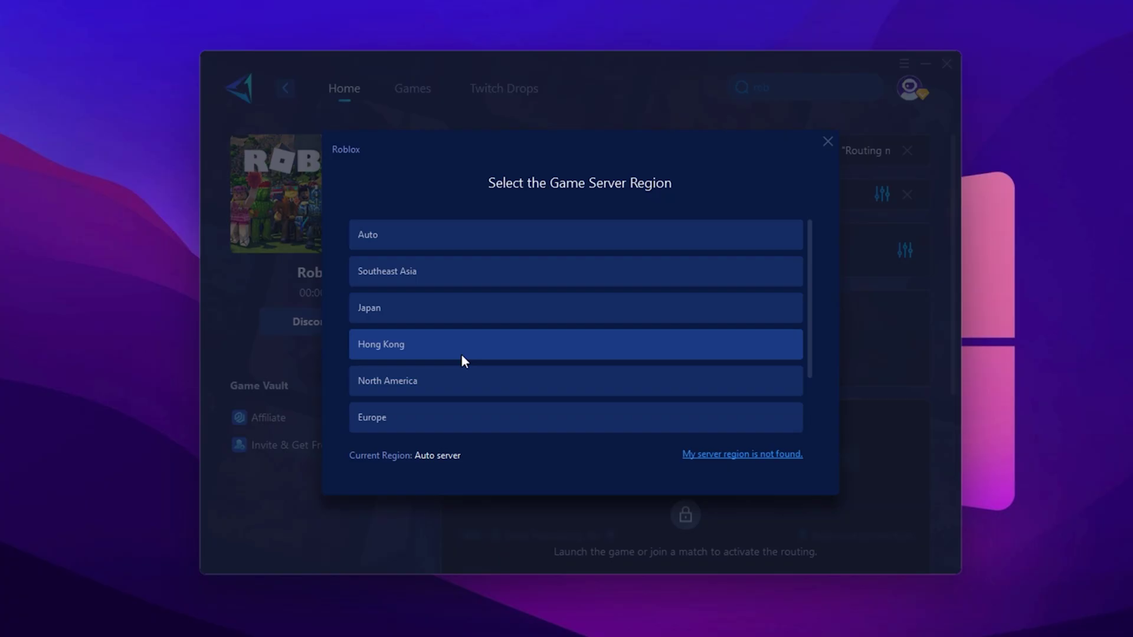
{"action": "scroll", "coordinate": [464, 366], "scroll_direction": "down", "scroll_amount": 2}
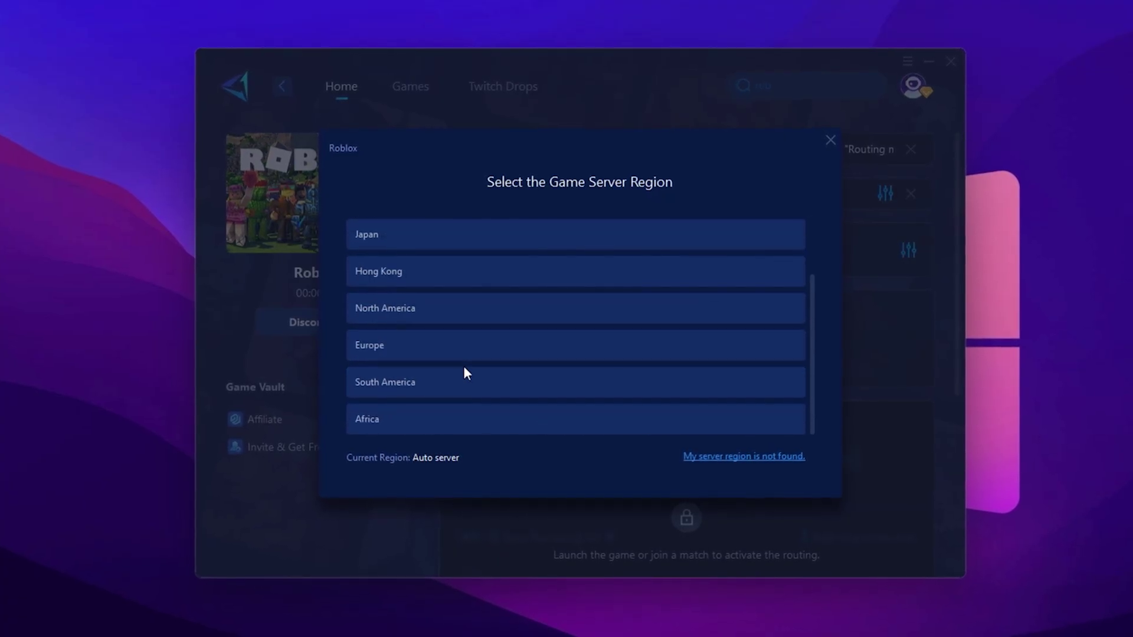
{"action": "scroll", "coordinate": [521, 378], "scroll_direction": "up", "scroll_amount": 1}
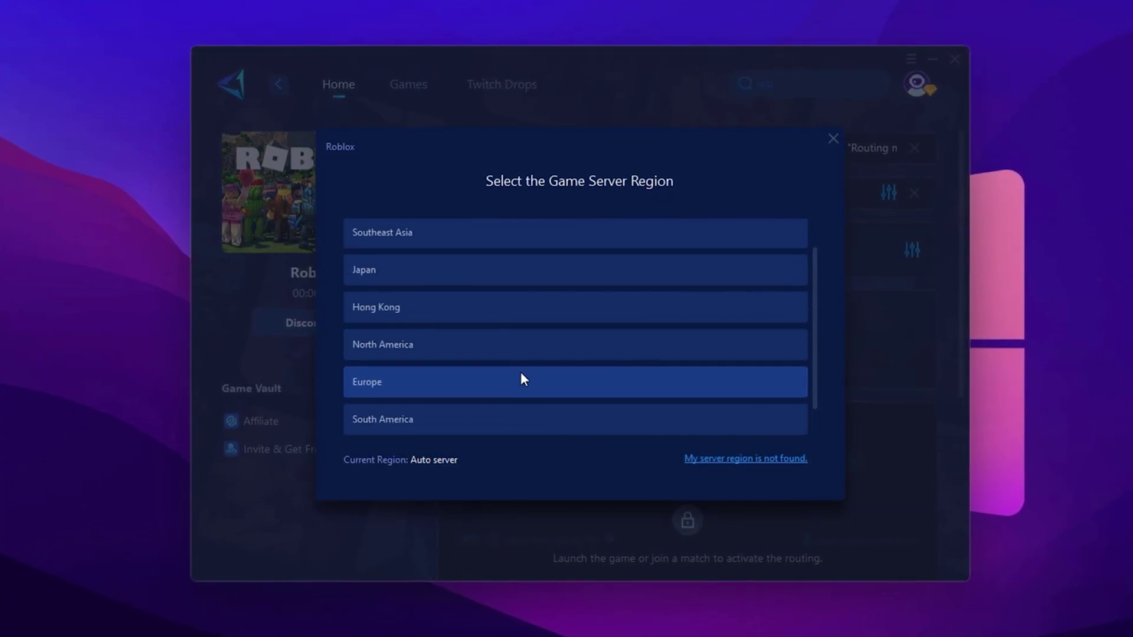
{"action": "scroll", "coordinate": [521, 373], "scroll_direction": "up", "scroll_amount": 1}
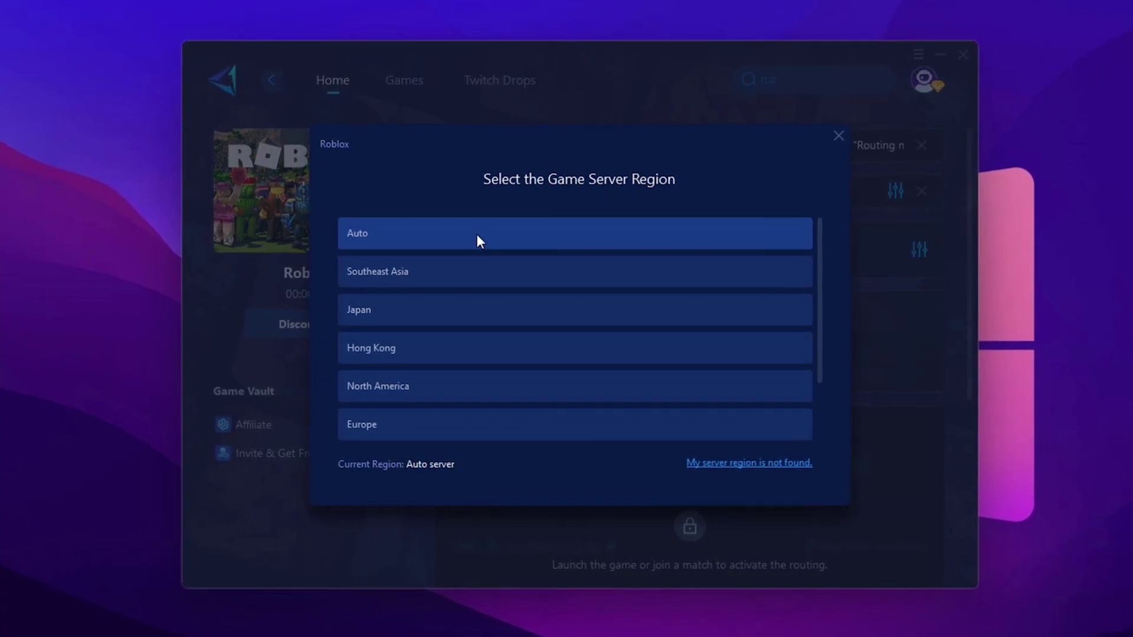
{"action": "left_click", "coordinate": [839, 136]}
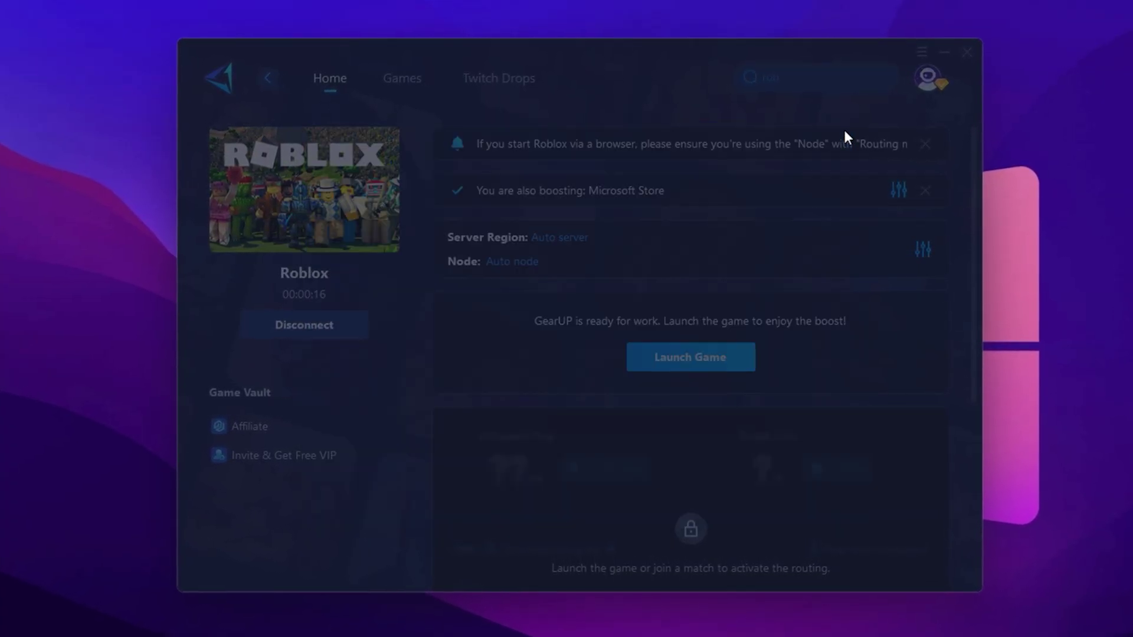
Look through the nodes offered for the Roblox game server, with their ping and mode, and close the list.
{"action": "left_click", "coordinate": [511, 262]}
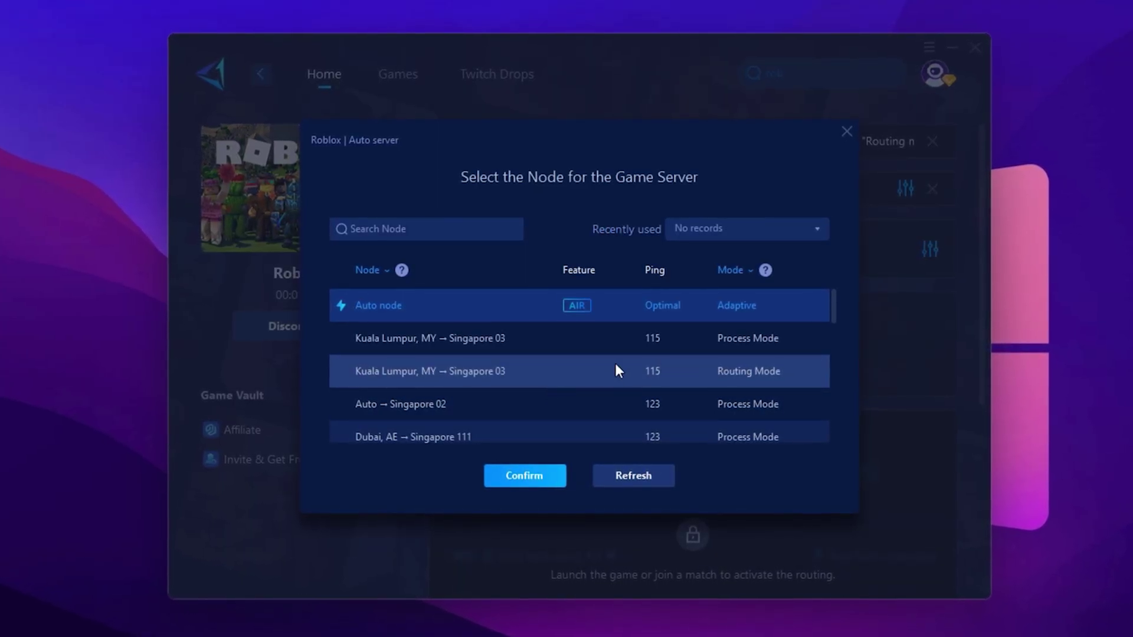
{"action": "scroll", "coordinate": [516, 384], "scroll_direction": "down", "scroll_amount": 1}
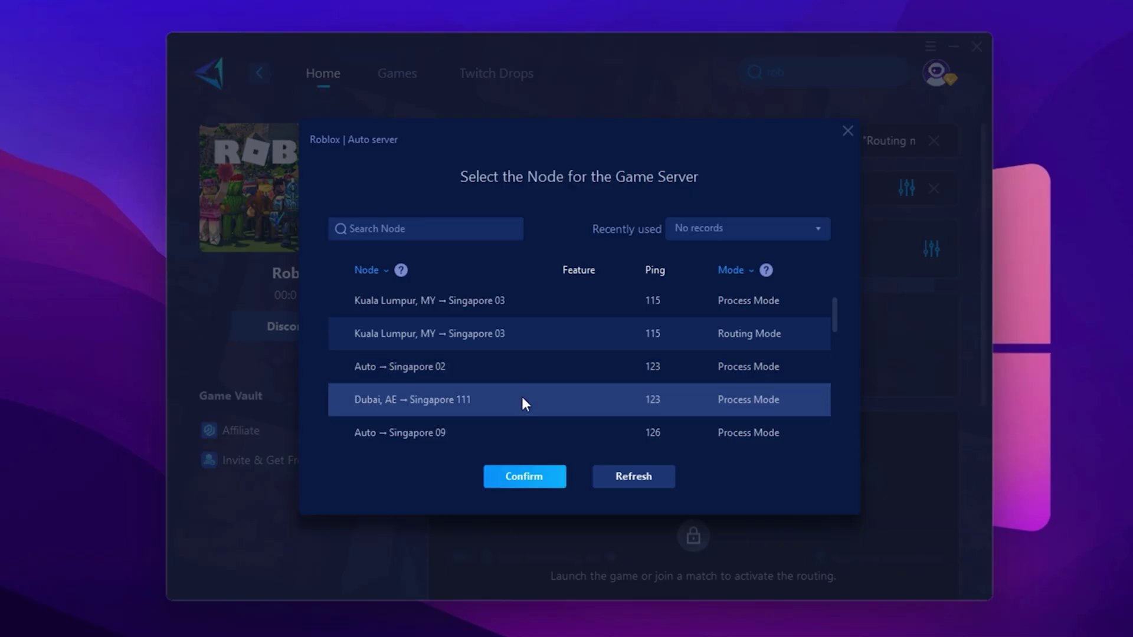
{"action": "scroll", "coordinate": [522, 400], "scroll_direction": "up", "scroll_amount": 1}
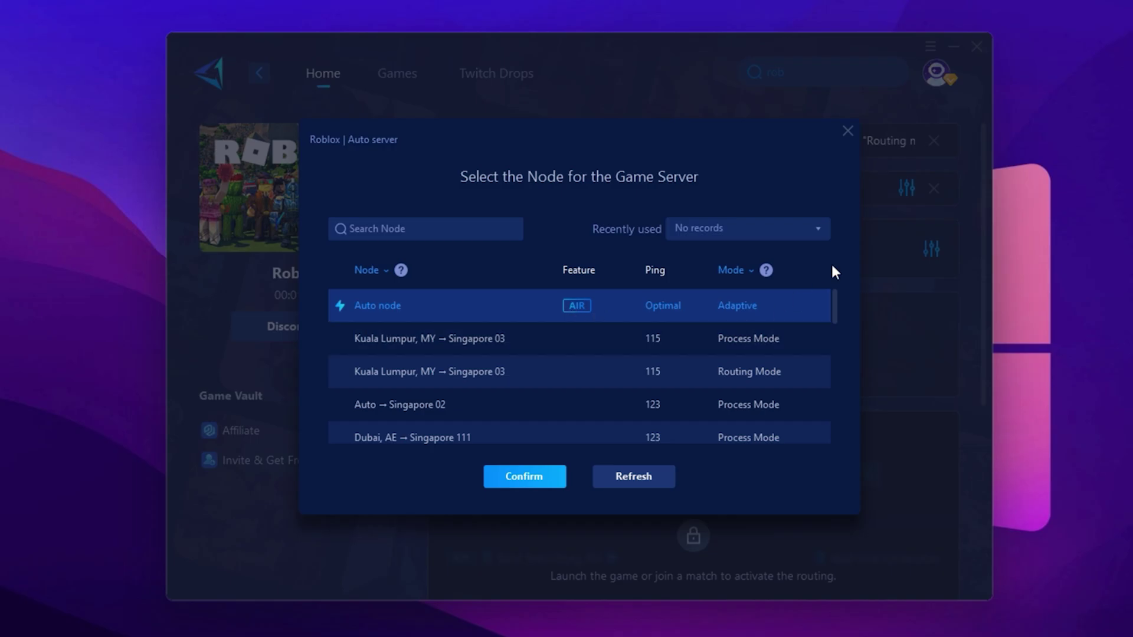
{"action": "left_click", "coordinate": [846, 131]}
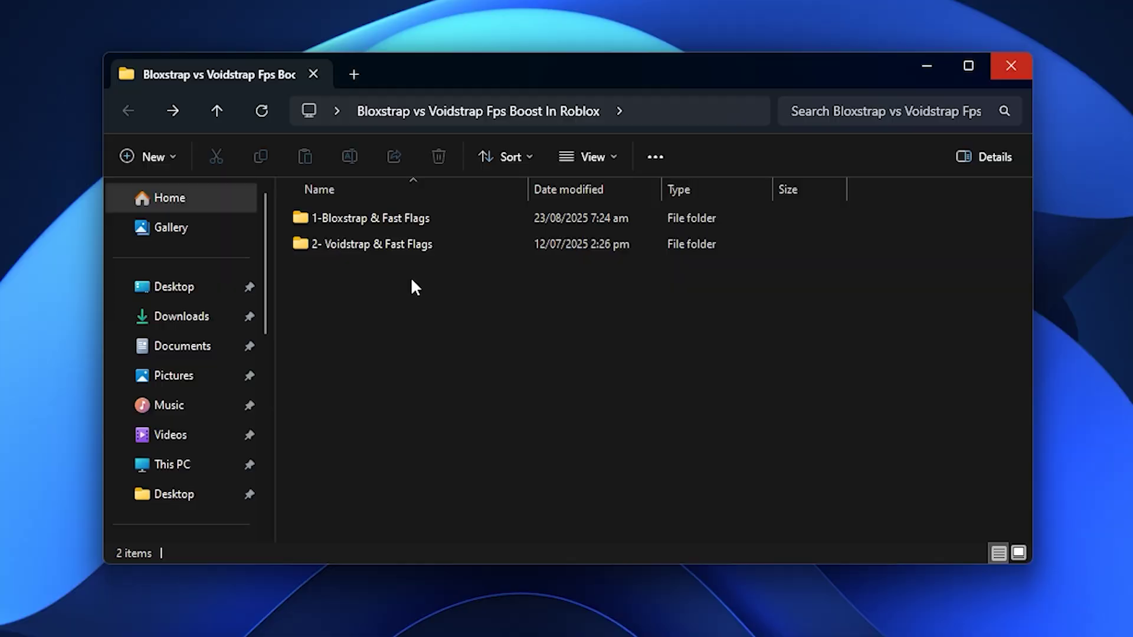
Open the "2- Voidstrap & Fast Flags" folder in File Explorer and select Voidstrap.exe.
{"action": "left_click", "coordinate": [375, 243]}
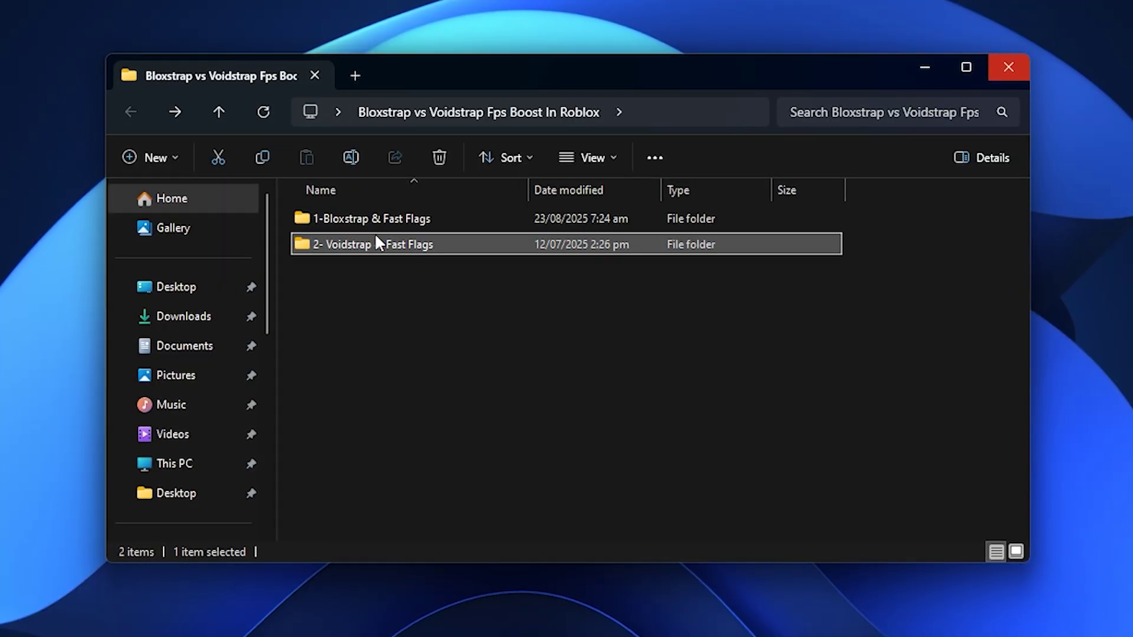
{"action": "double_click", "coordinate": [452, 243]}
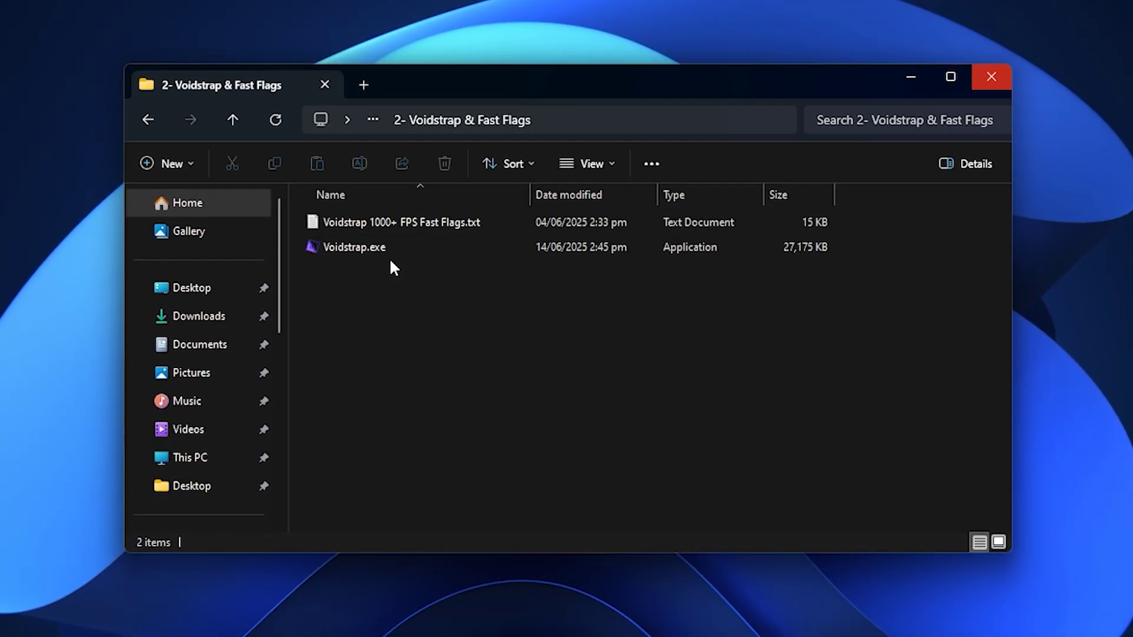
{"action": "left_click", "coordinate": [367, 248]}
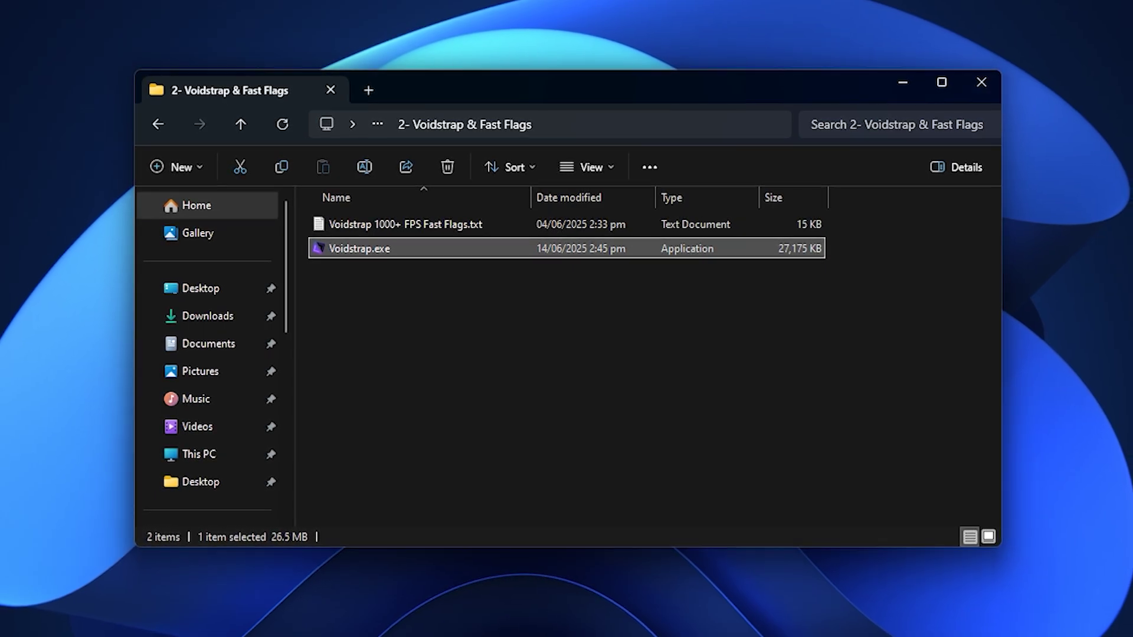
Search Windows for "voi", launch the Voidstrap app and open its settings.
{"action": "left_click", "coordinate": [497, 622]}
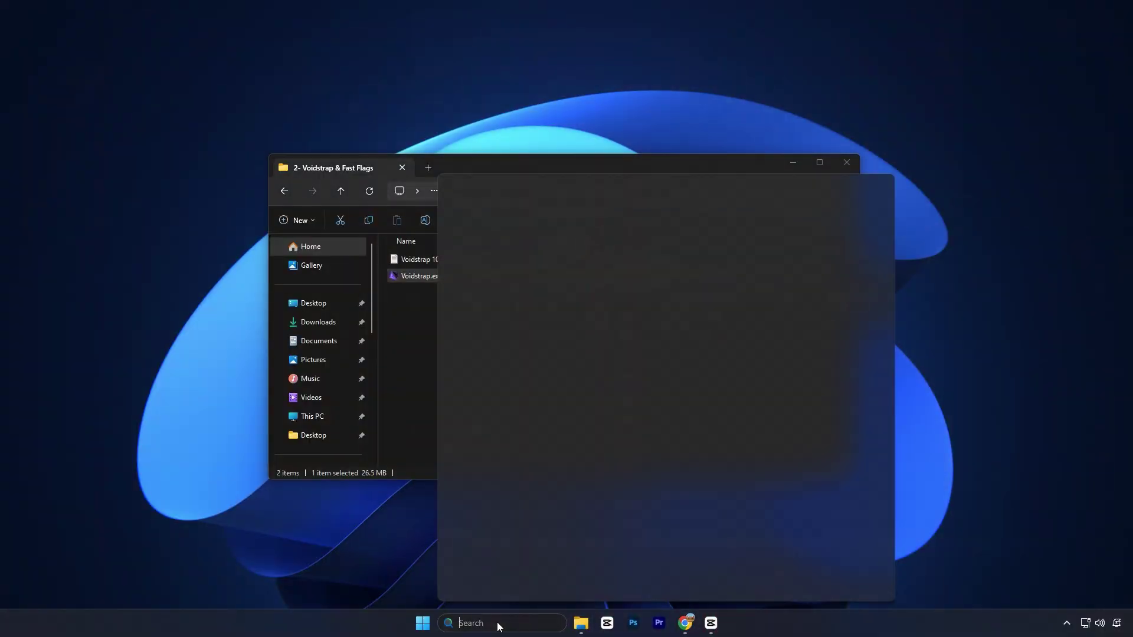
{"action": "type", "text": "voi"}
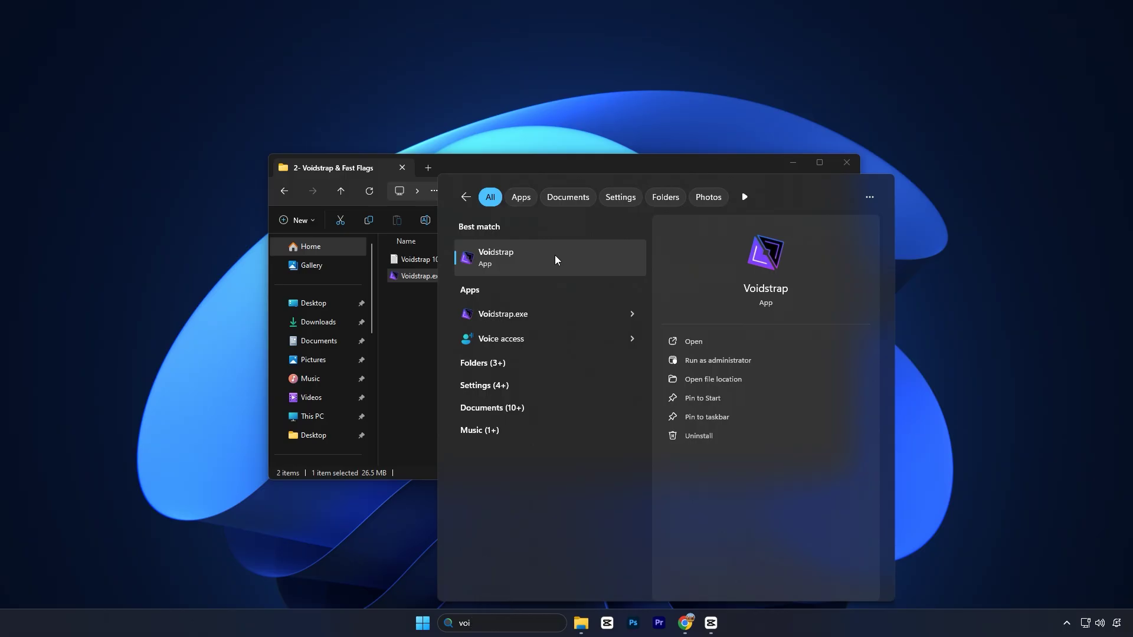
{"action": "left_click", "coordinate": [555, 260]}
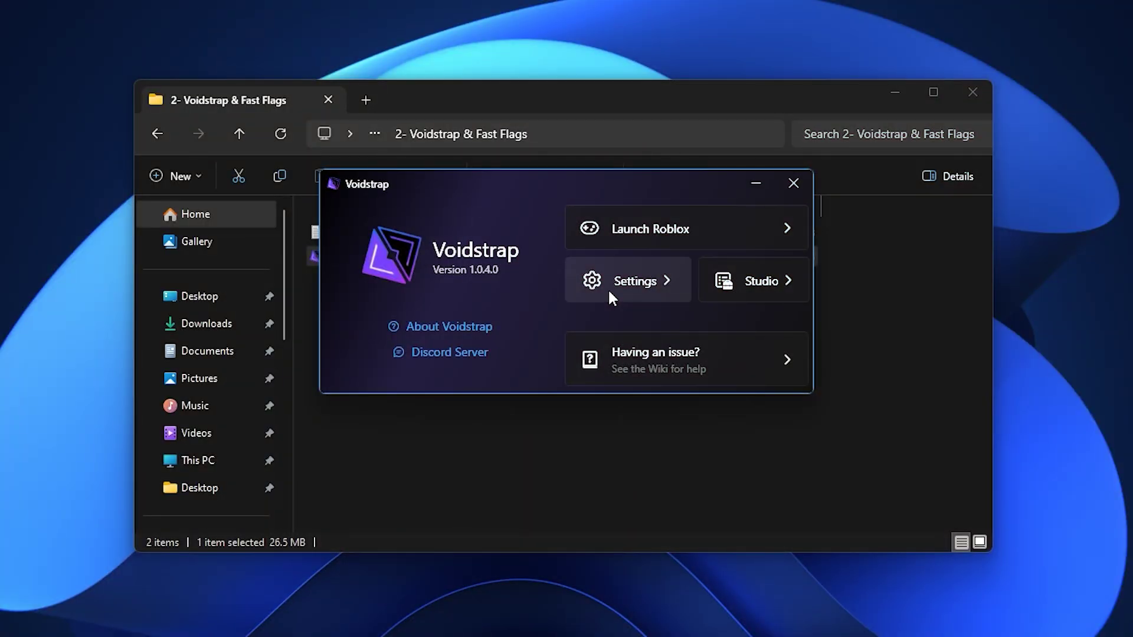
{"action": "left_click", "coordinate": [609, 292]}
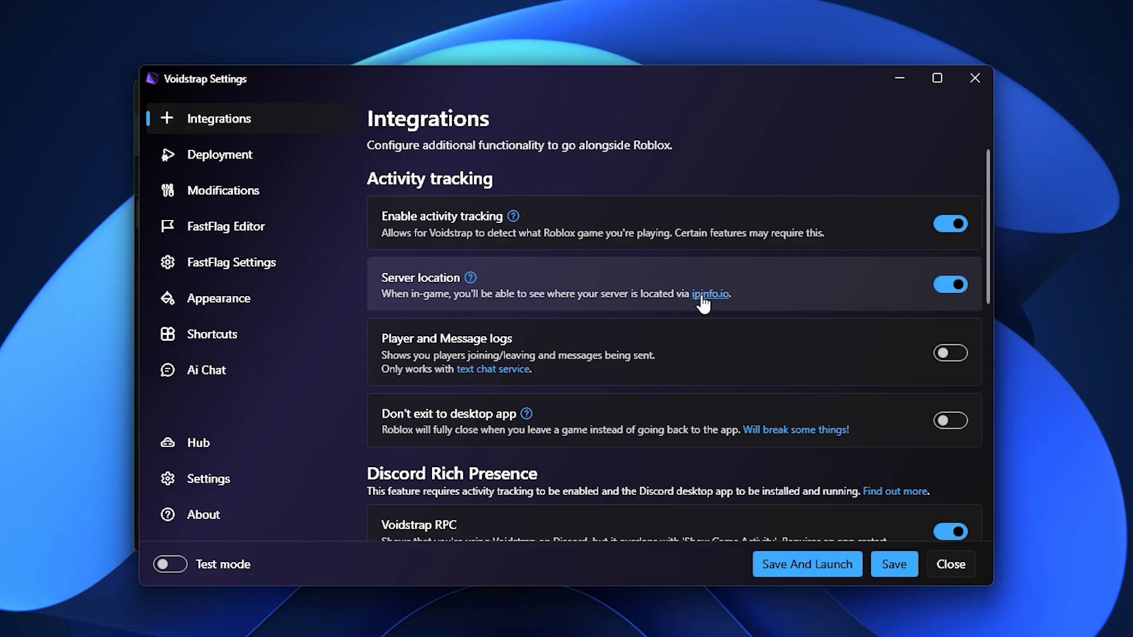
Review the Integrations options for activity tracking, Discord Rich Presence and custom integrations.
{"action": "scroll", "coordinate": [702, 304], "scroll_direction": "down", "scroll_amount": 1}
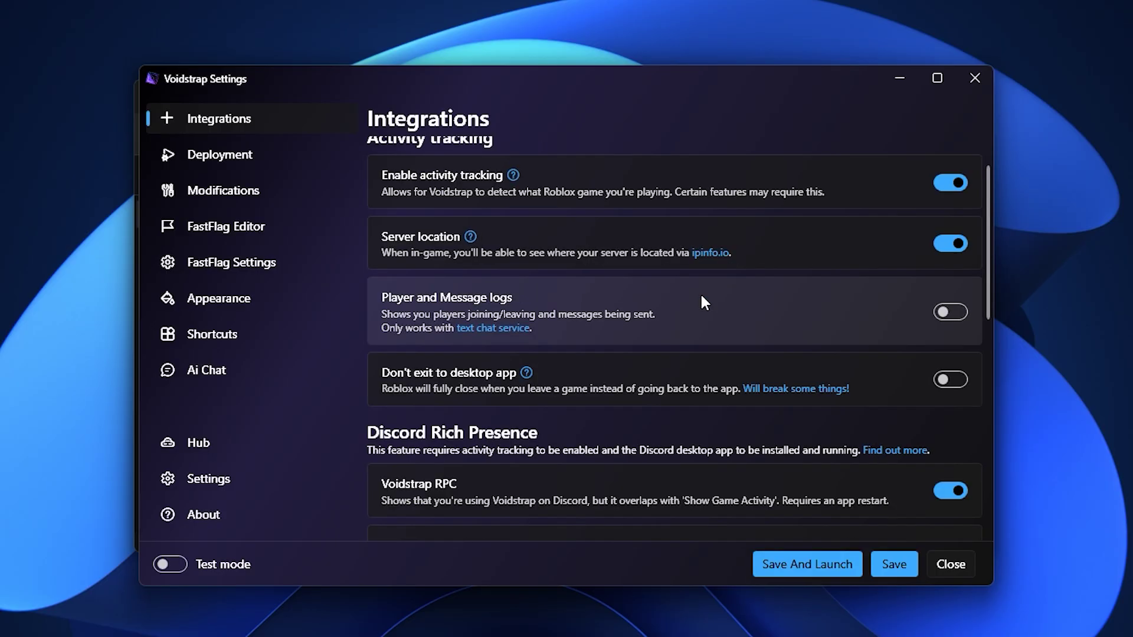
{"action": "scroll", "coordinate": [704, 302], "scroll_direction": "down", "scroll_amount": 2}
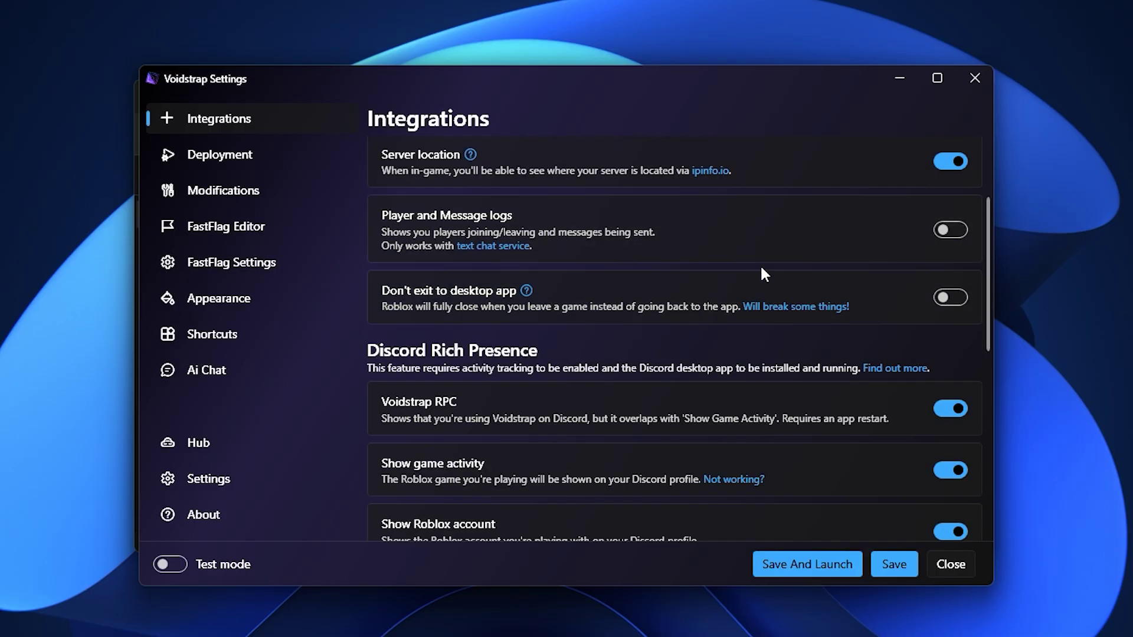
{"action": "scroll", "coordinate": [761, 268], "scroll_direction": "down", "scroll_amount": 2}
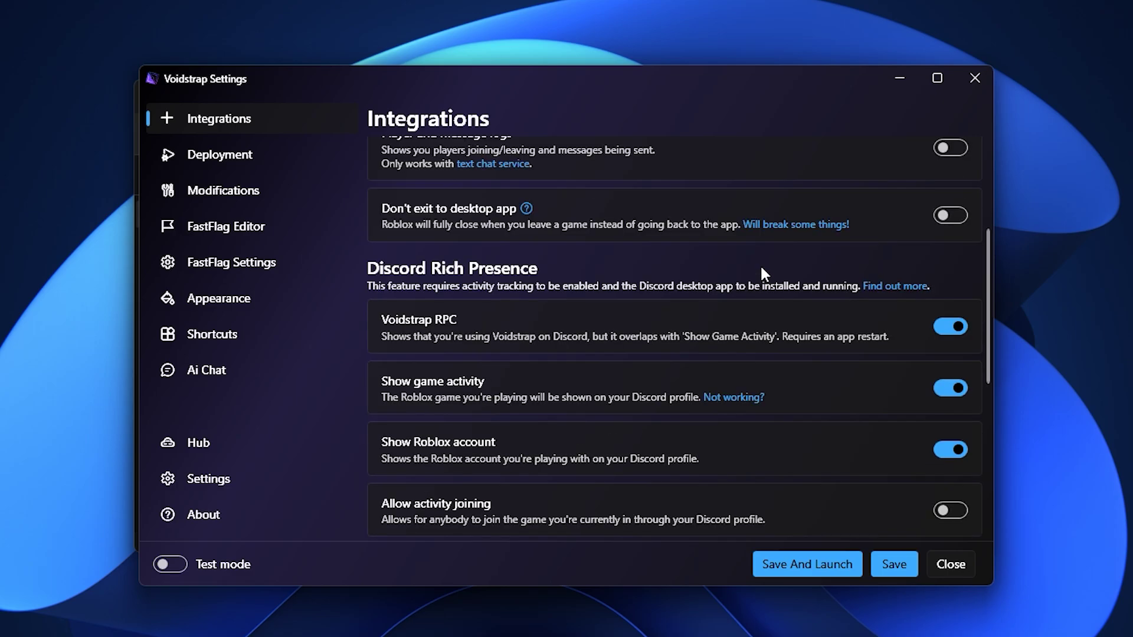
{"action": "scroll", "coordinate": [762, 269], "scroll_direction": "down", "scroll_amount": 1}
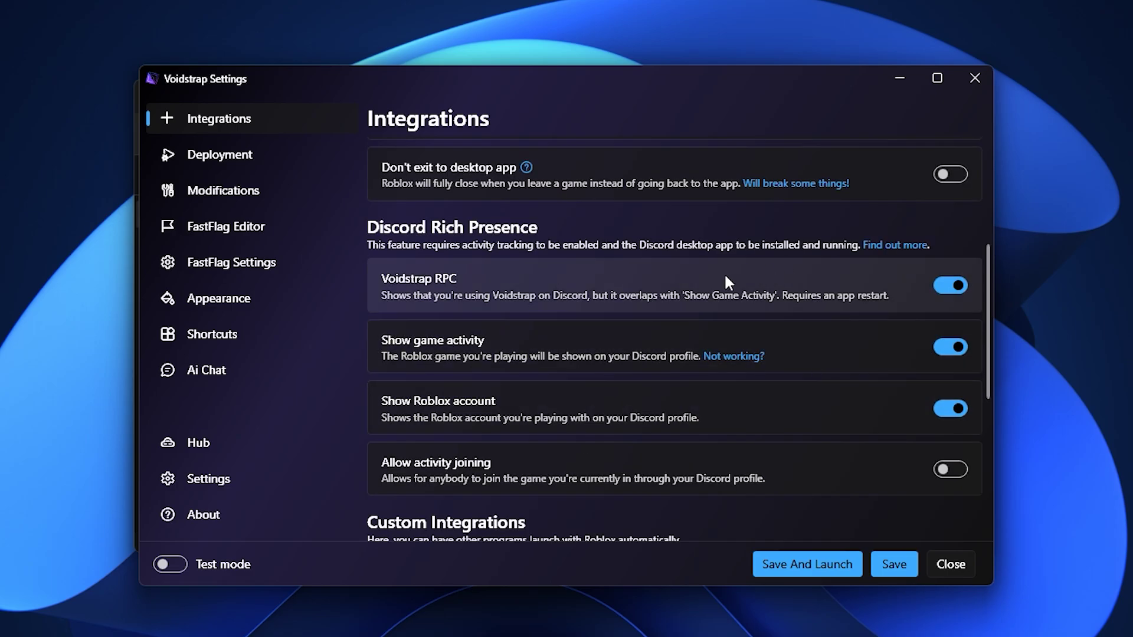
{"action": "scroll", "coordinate": [728, 282], "scroll_direction": "down", "scroll_amount": 2}
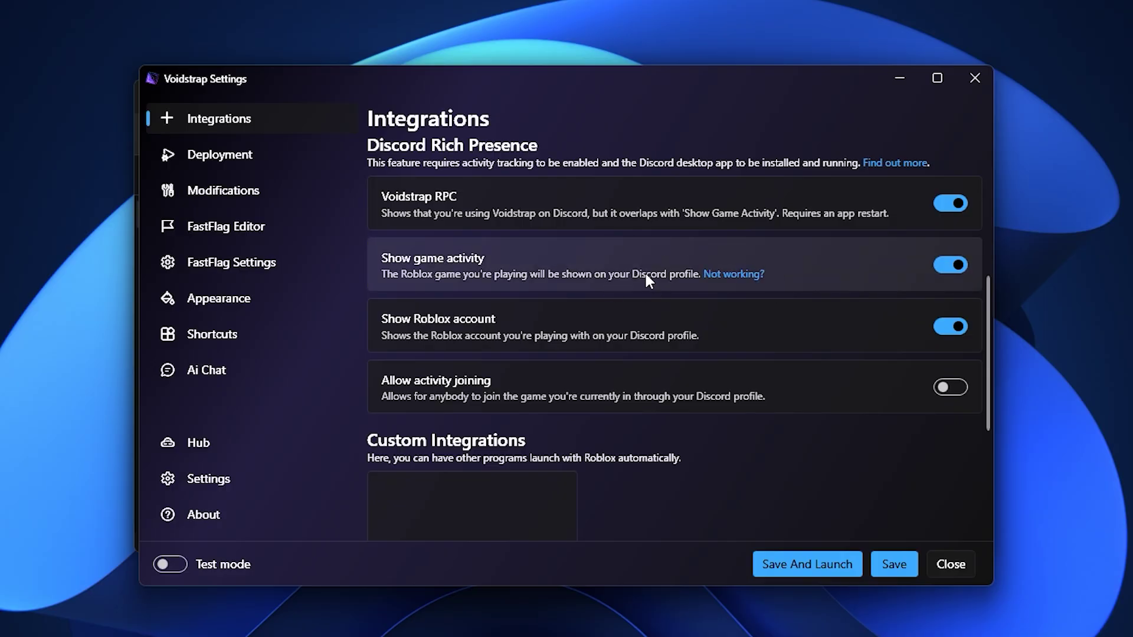
Check the Deployment options and the Modifications presets.
{"action": "left_click", "coordinate": [299, 153]}
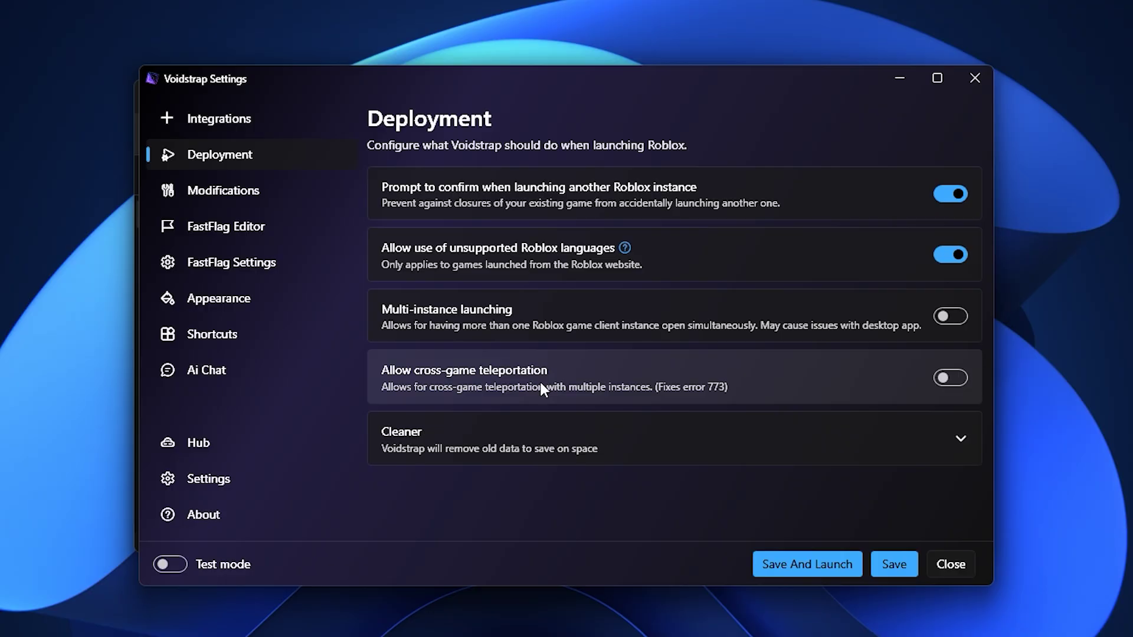
{"action": "left_click", "coordinate": [253, 195]}
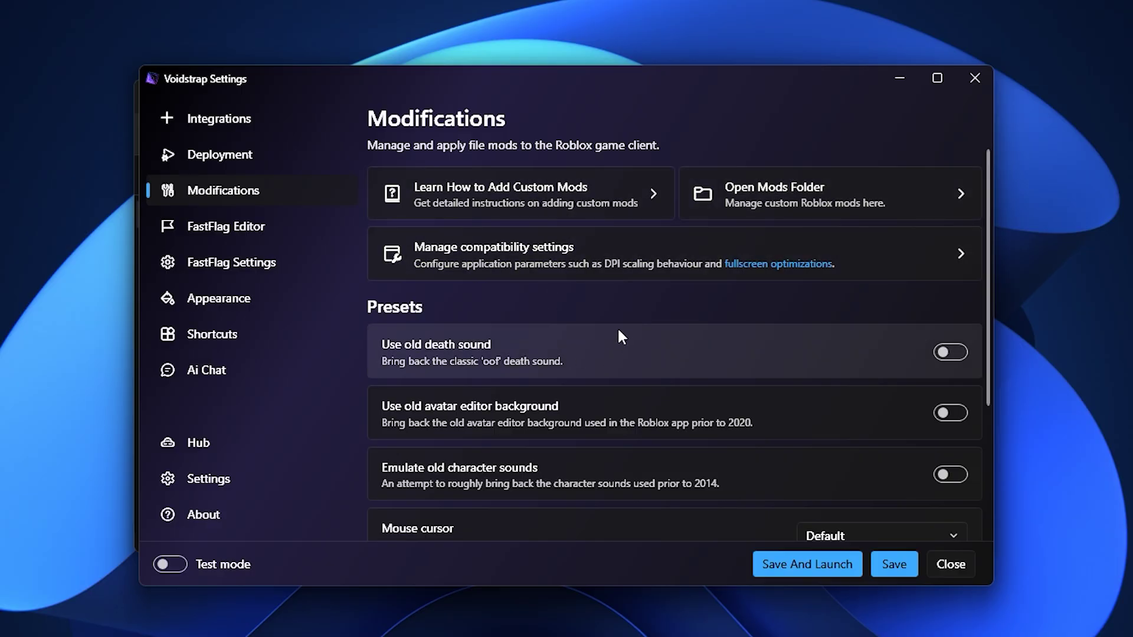
{"action": "scroll", "coordinate": [619, 331], "scroll_direction": "down", "scroll_amount": 1}
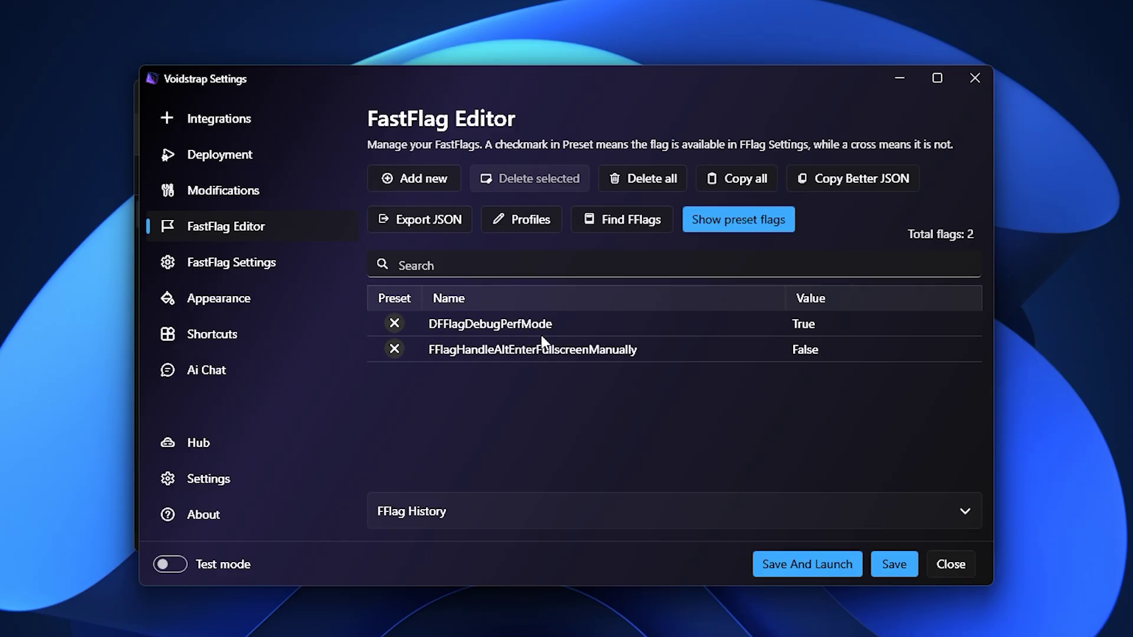
In the FastFlag Editor, look at the JSON import option for adding fast flags and cancel without adding any.
{"action": "left_click", "coordinate": [433, 181]}
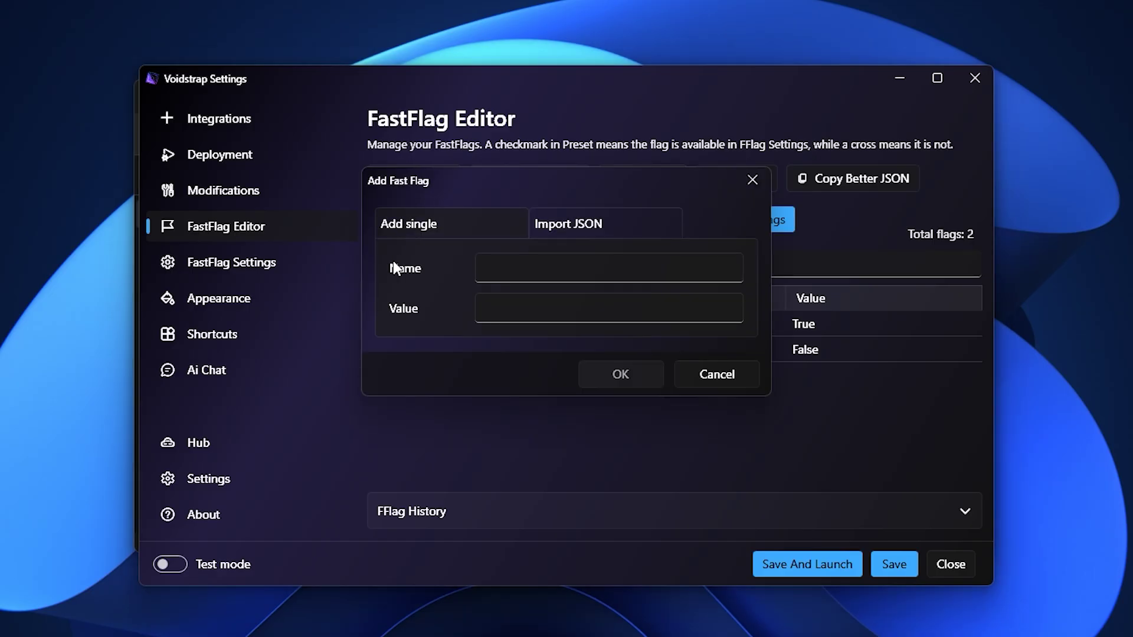
{"action": "left_click", "coordinate": [575, 231]}
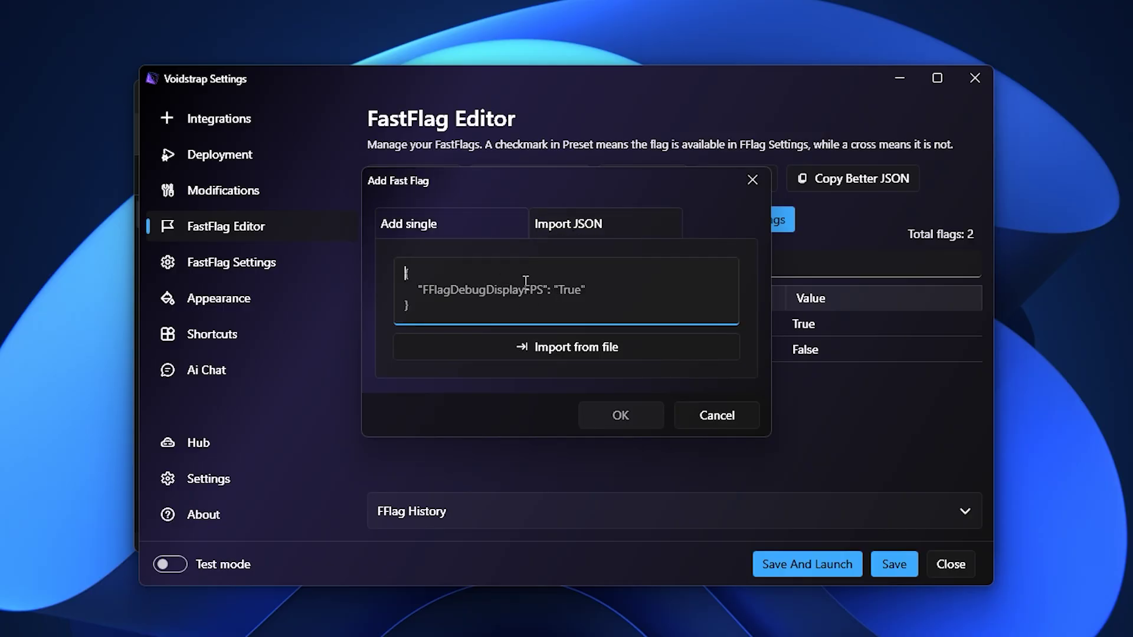
{"action": "left_click", "coordinate": [518, 320]}
{"action": "left_click", "coordinate": [714, 422]}
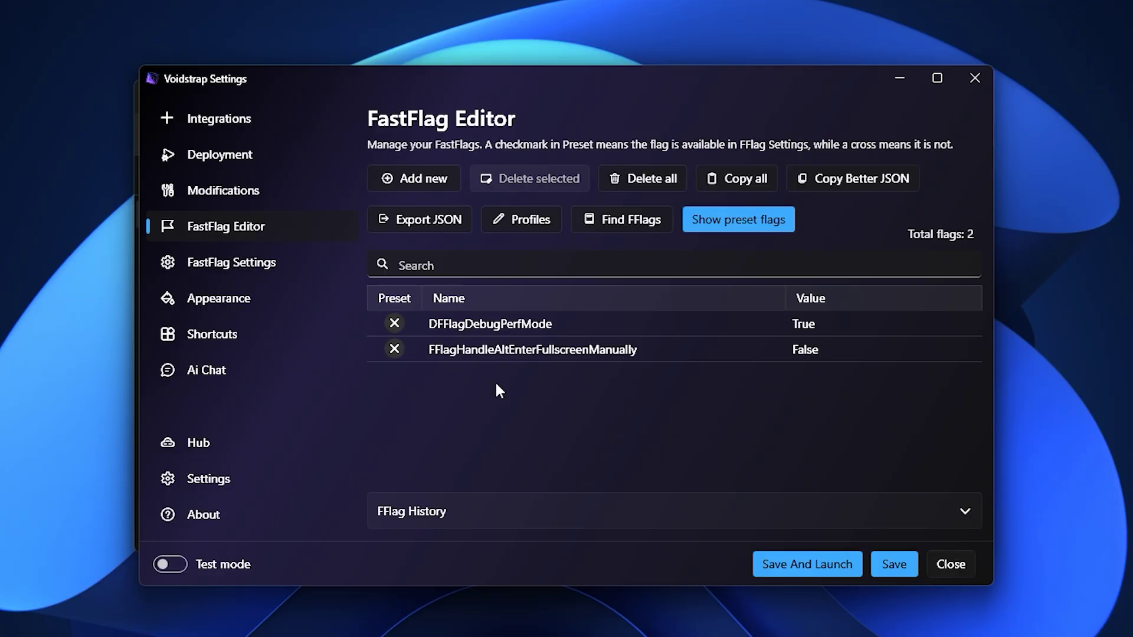
View the Appearance settings and the Ai Chat page with its available commands.
{"action": "left_click", "coordinate": [288, 301]}
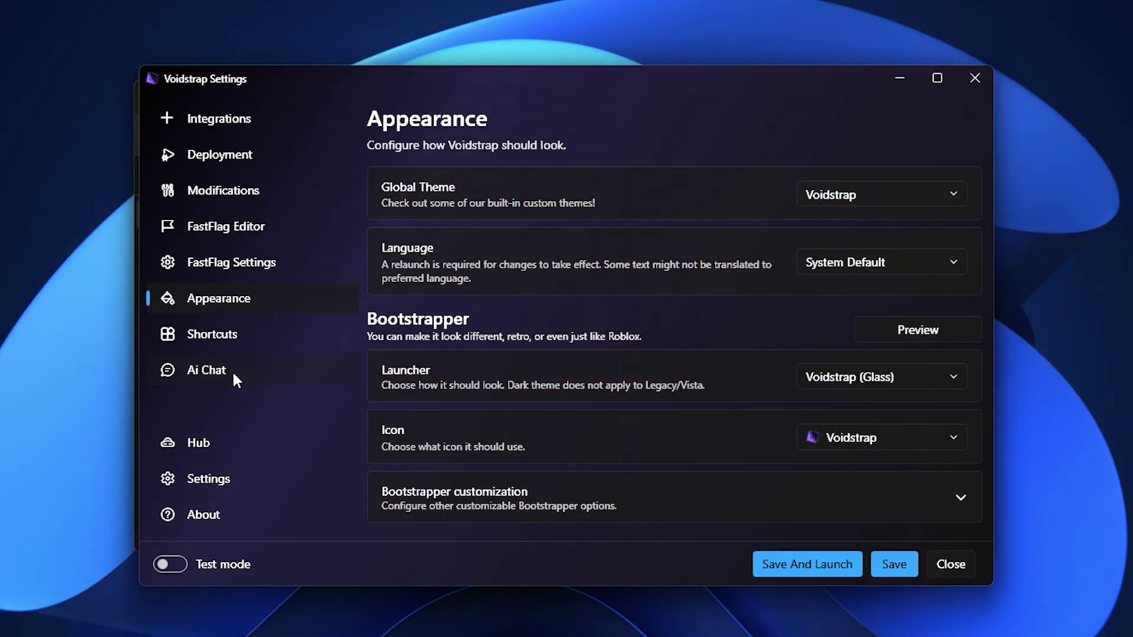
{"action": "left_click", "coordinate": [235, 380]}
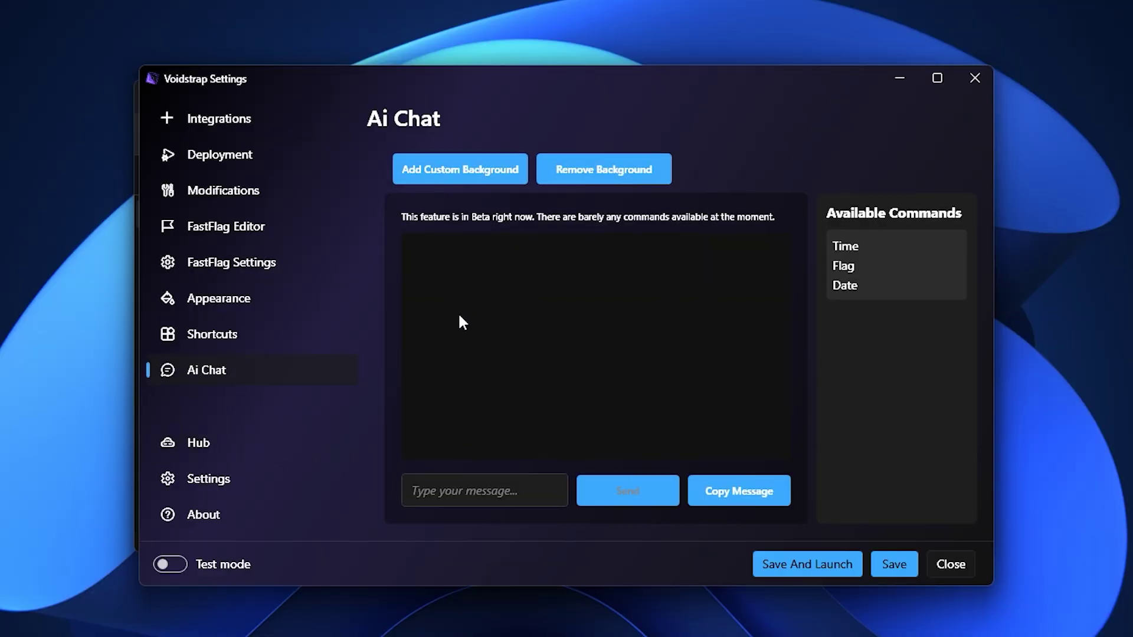
{"action": "left_click", "coordinate": [456, 490]}
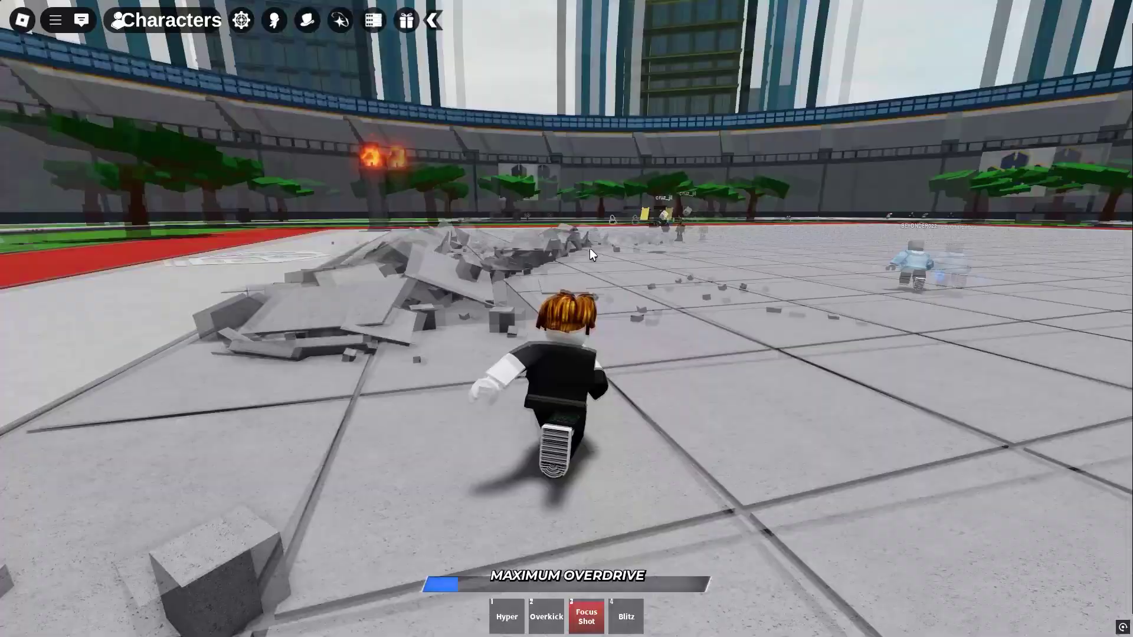
{"action": "key", "text": "w"}
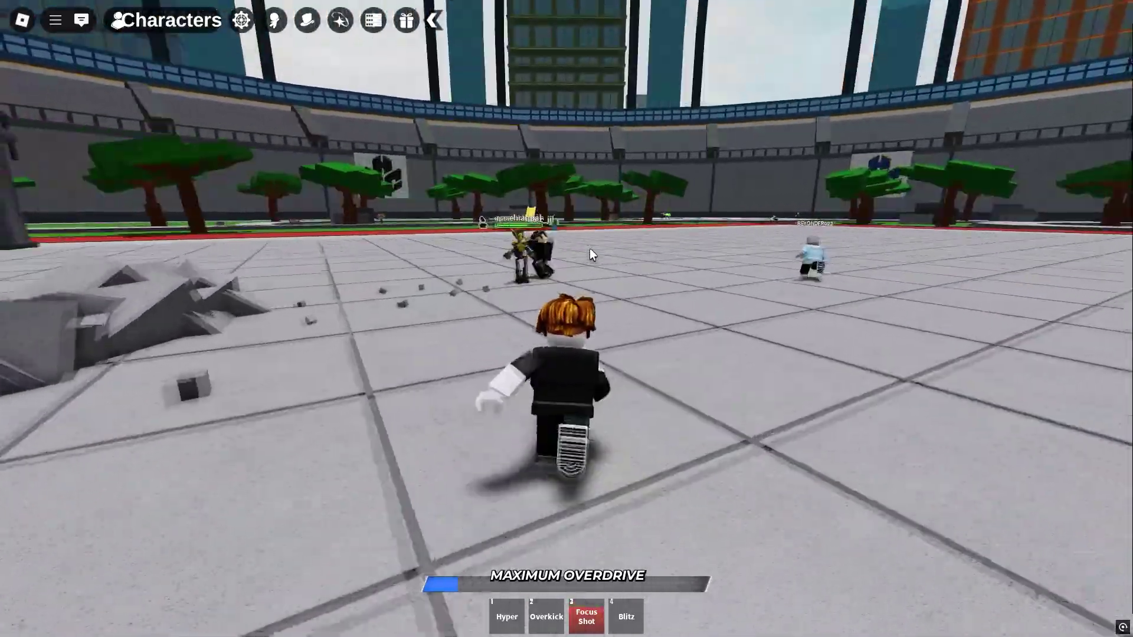
{"action": "left_click", "coordinate": [589, 248]}
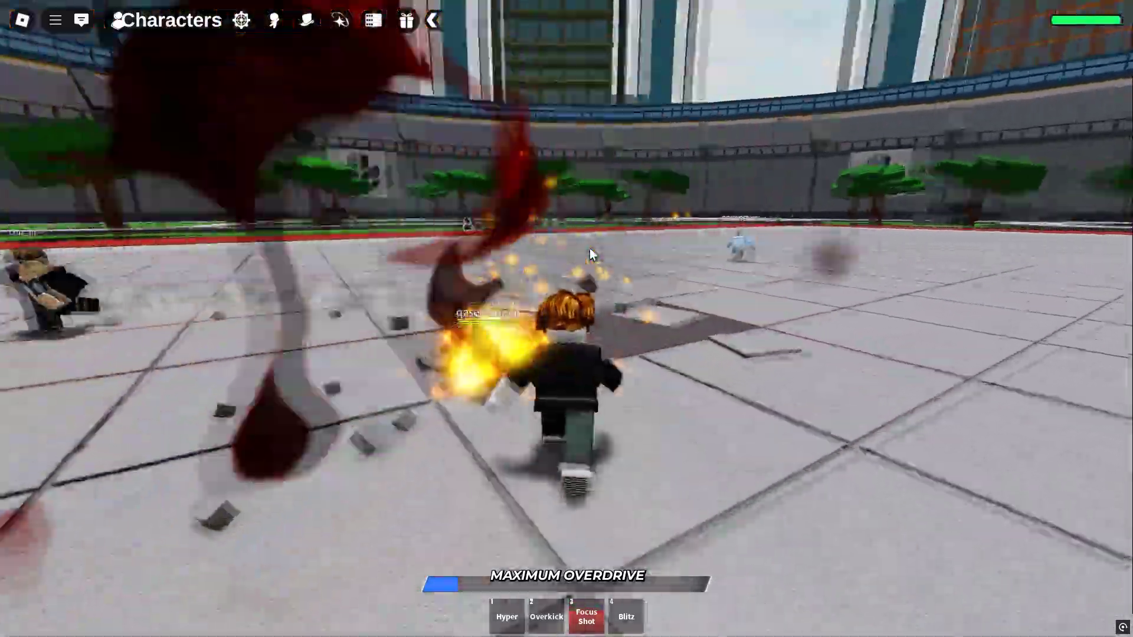
{"action": "key", "text": "w"}
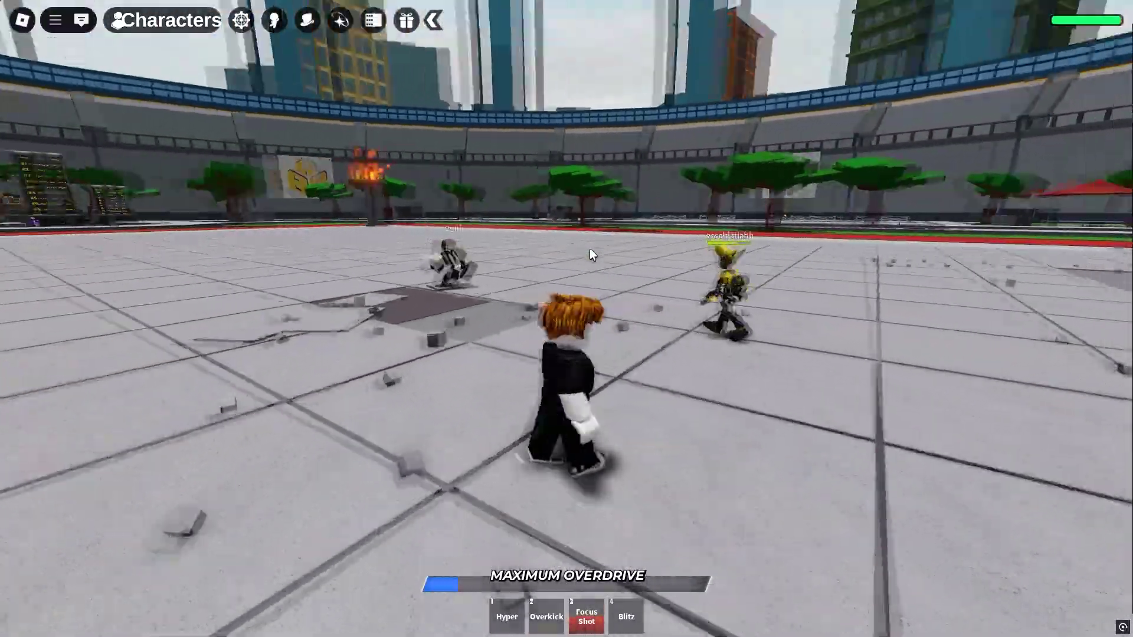
{"action": "key", "text": "w"}
{"action": "left_click", "coordinate": [590, 248]}
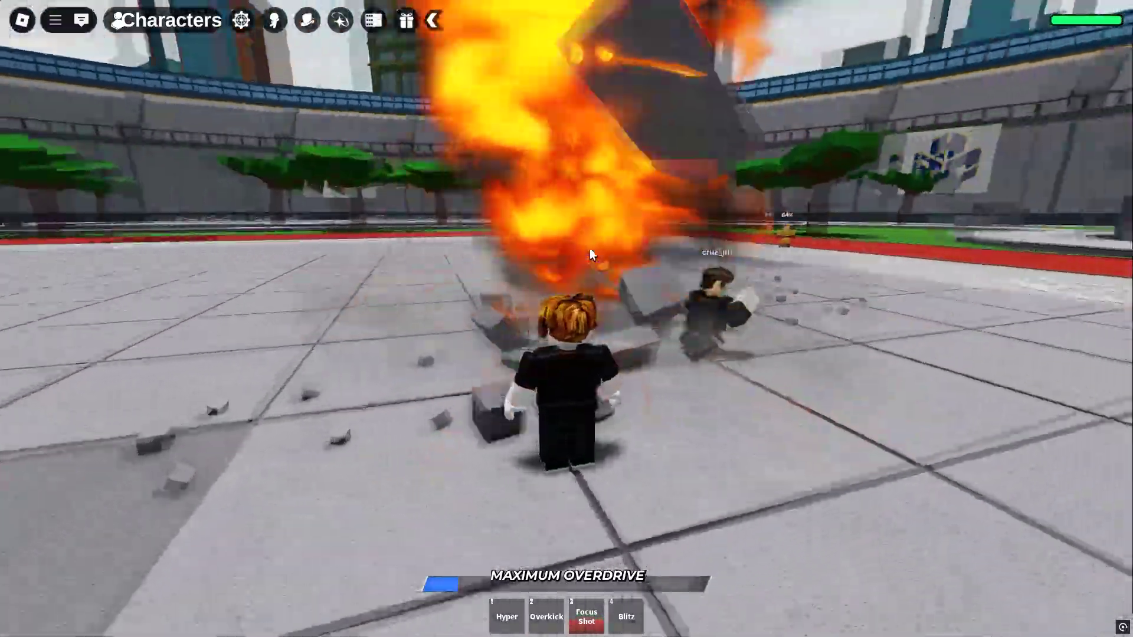
{"action": "key", "text": "2"}
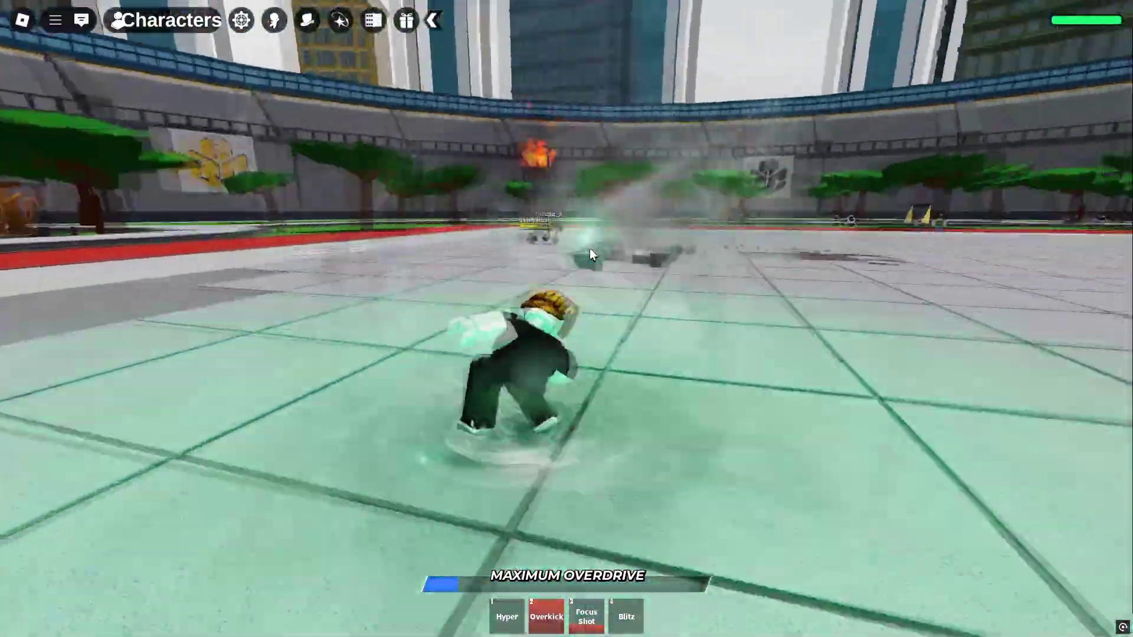
{"action": "key", "text": "w"}
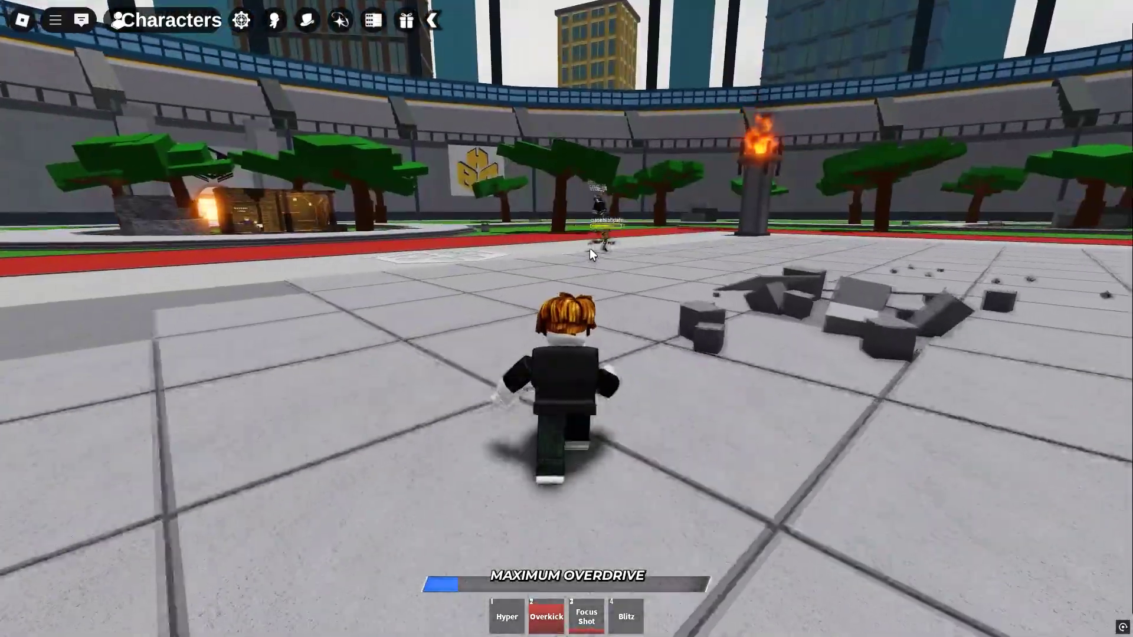